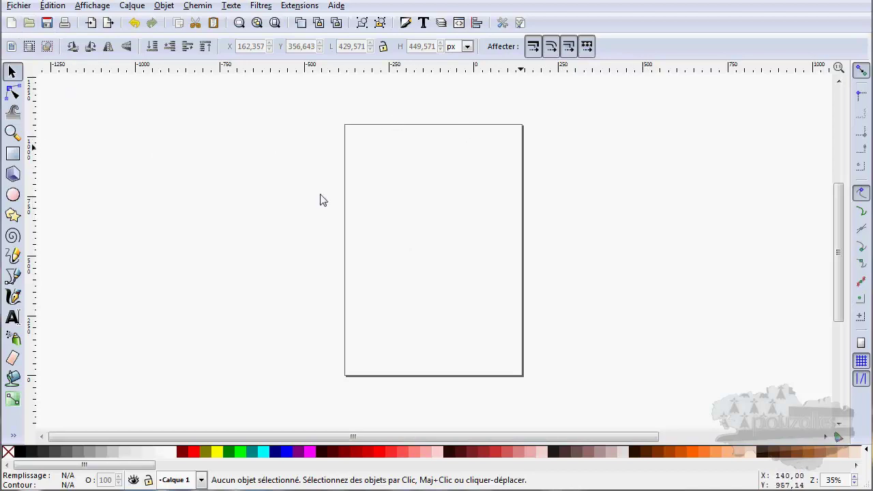
# Draw a black circle about 375 px in diameter in the upper-left part of the page.
pyautogui.click(13, 196)
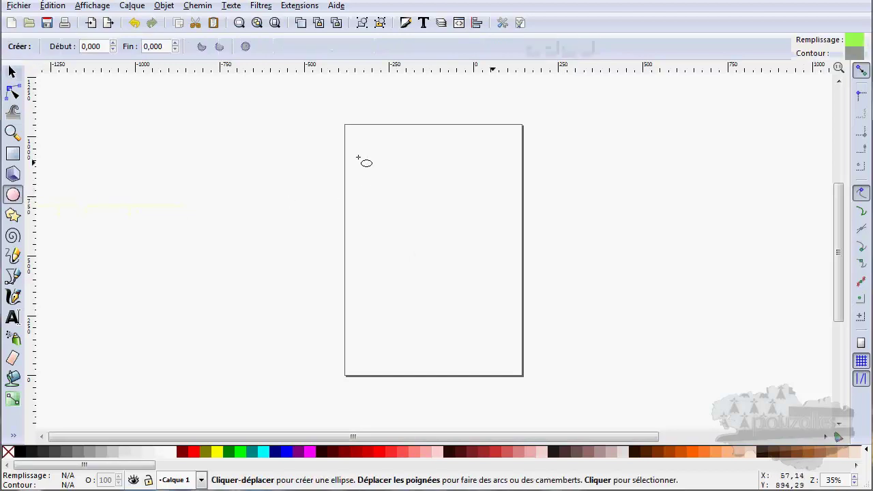
pyautogui.moveTo(356, 142); pyautogui.dragTo(446, 237)
pyautogui.press('super')
pyautogui.press('Escape')
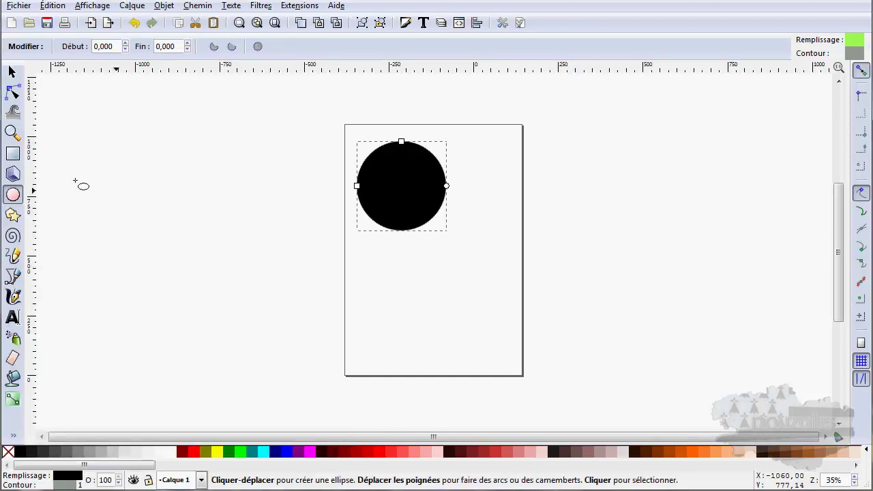
# Draw a rectangle about 623 by 346 px across the lower part of the page.
pyautogui.click(12, 153)
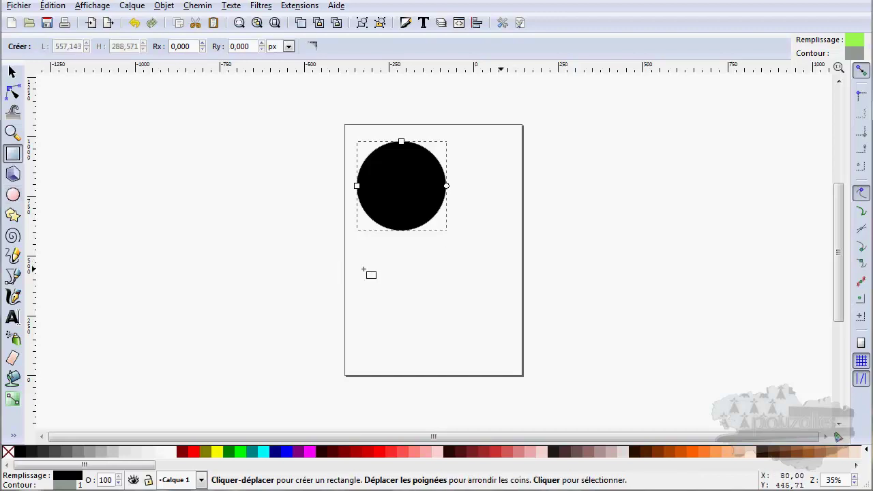
pyautogui.moveTo(363, 269); pyautogui.dragTo(512, 351)
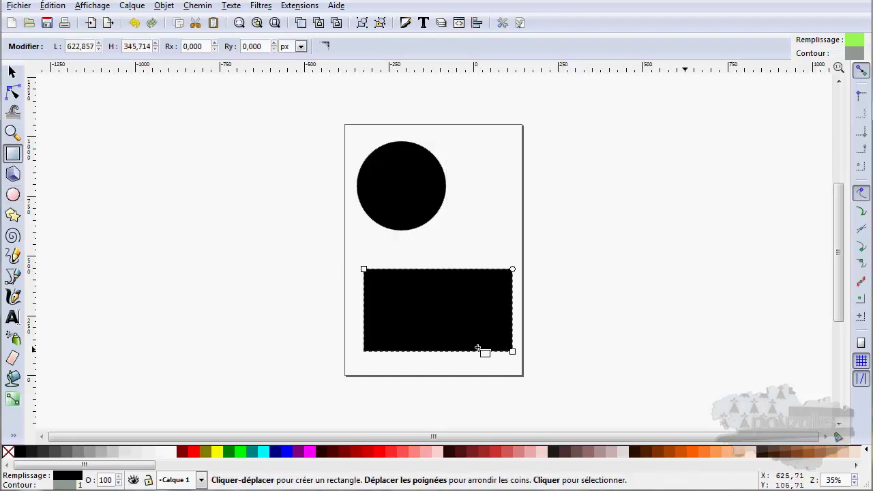
pyautogui.click(11, 71)
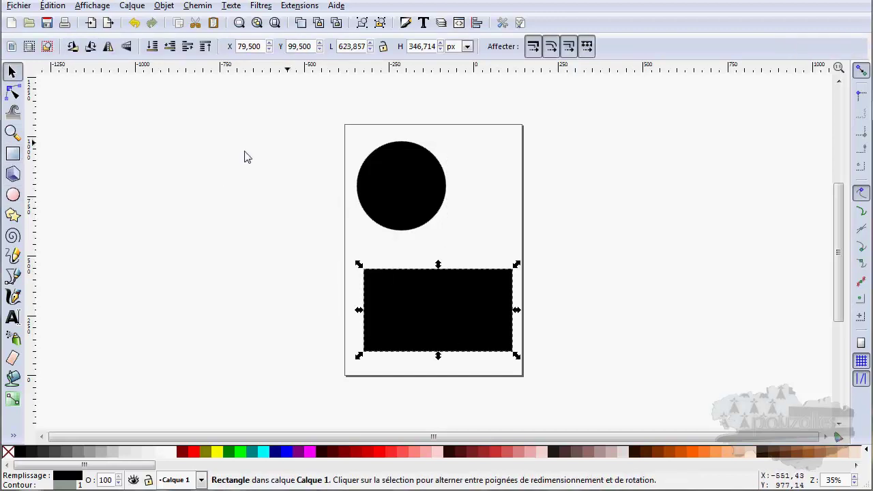
# Open the fill and stroke settings for the rectangle and give it a linear gradient fill.
pyautogui.press('Tab')
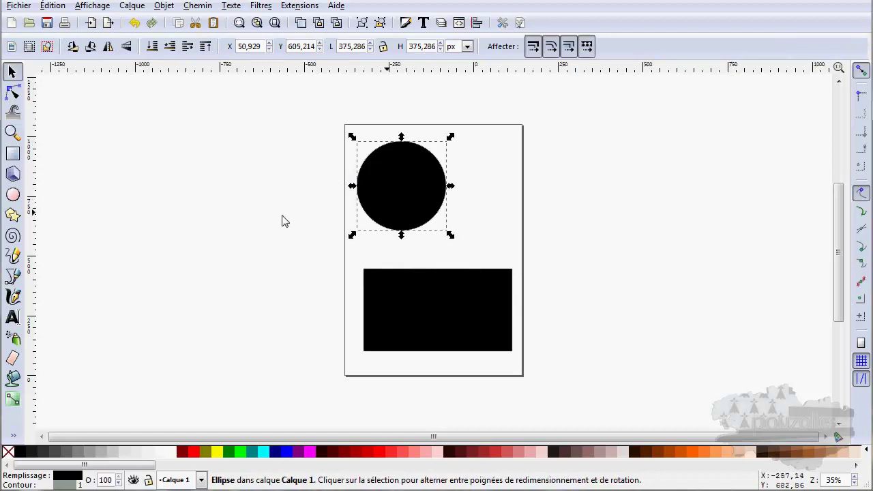
pyautogui.click(376, 308)
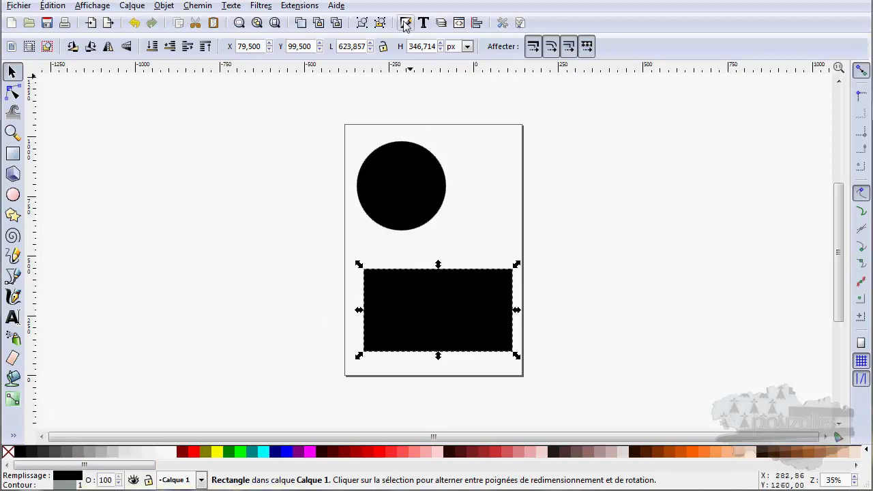
pyautogui.click(71, 480)
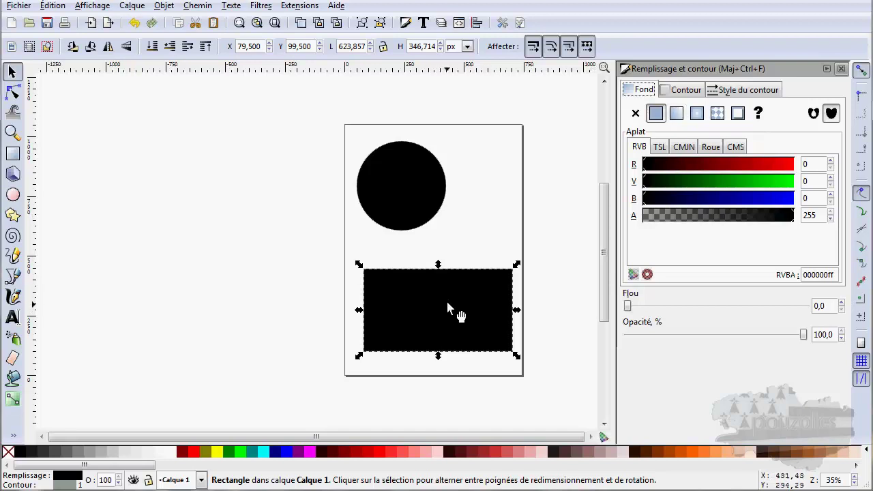
pyautogui.click(675, 113)
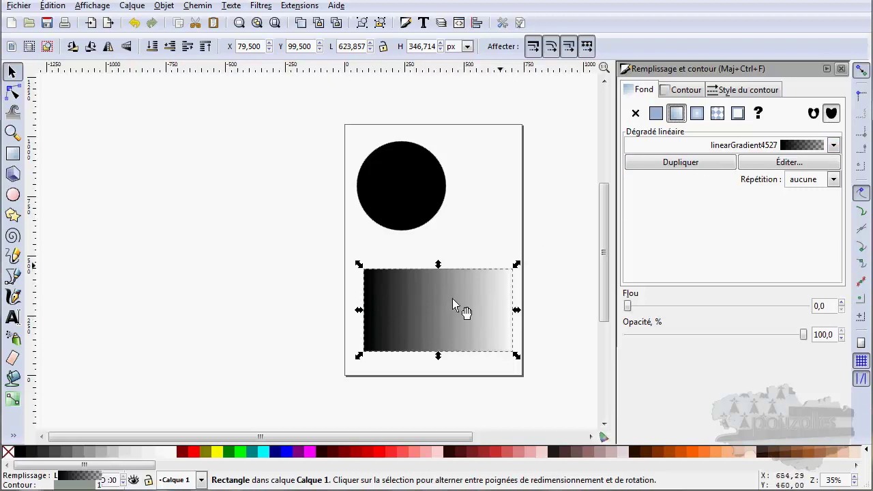
# Move the circle over the rectangle's right end and back up to the upper middle of the page.
pyautogui.click(406, 191)
pyautogui.moveTo(406, 191); pyautogui.dragTo(511, 322)
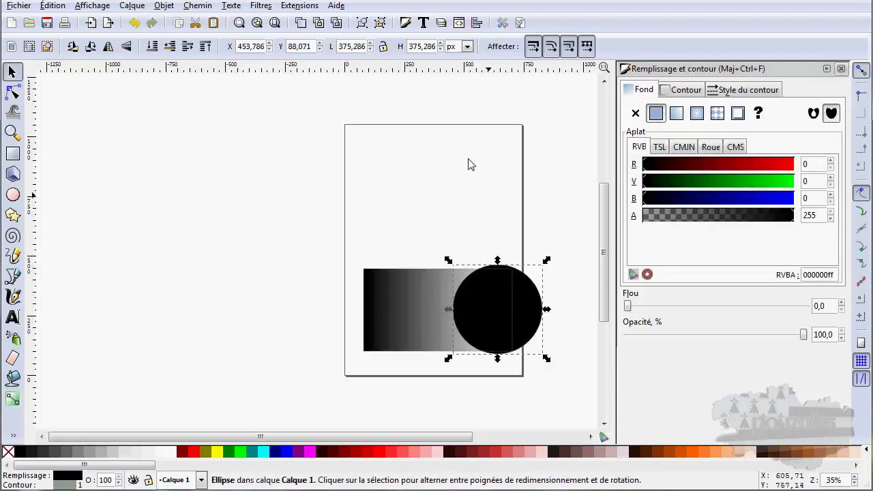
pyautogui.click(170, 48)
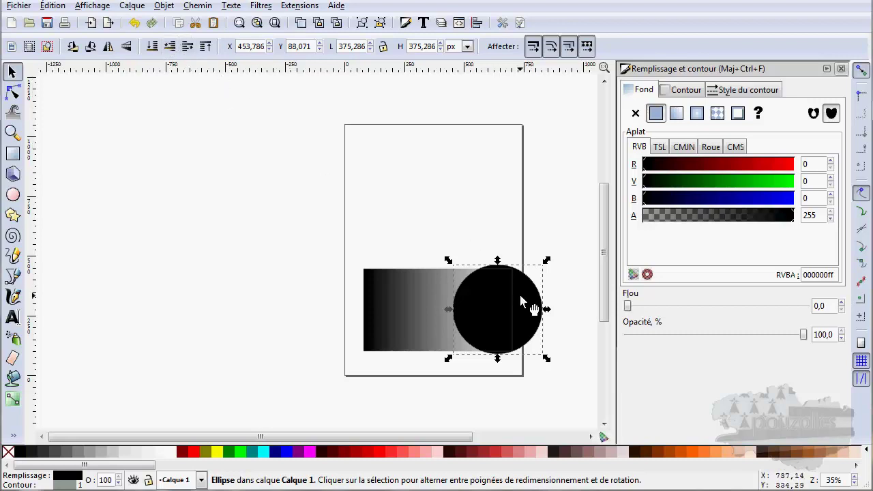
pyautogui.moveTo(520, 298); pyautogui.dragTo(462, 168)
# Apply the existing black-to-blue gradient linearGradient3755 to the rectangle's fill.
pyautogui.click(441, 276)
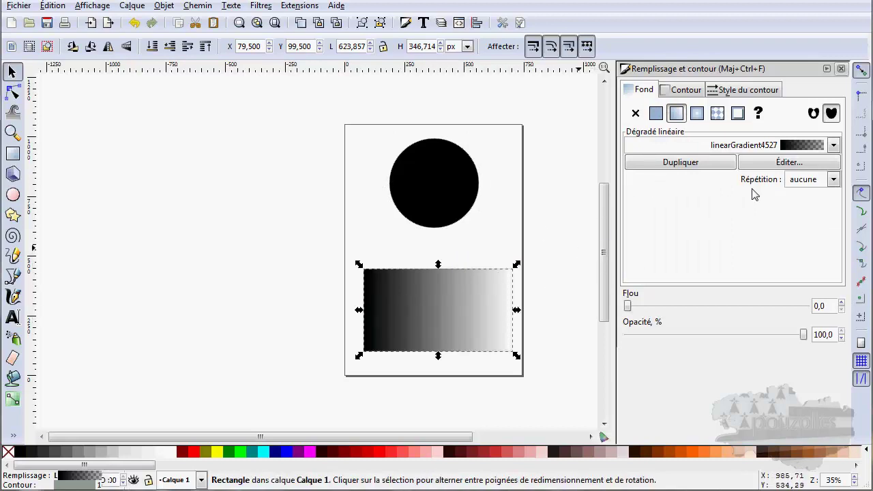
pyautogui.click(833, 145)
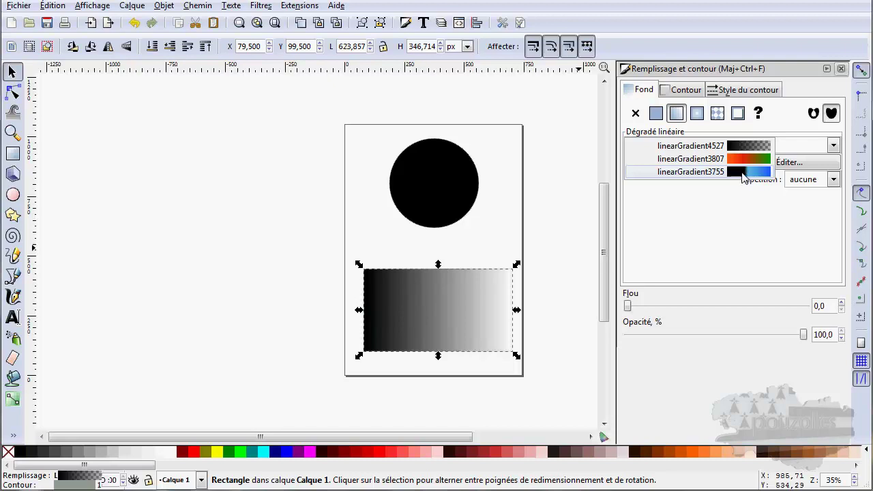
pyautogui.click(743, 177)
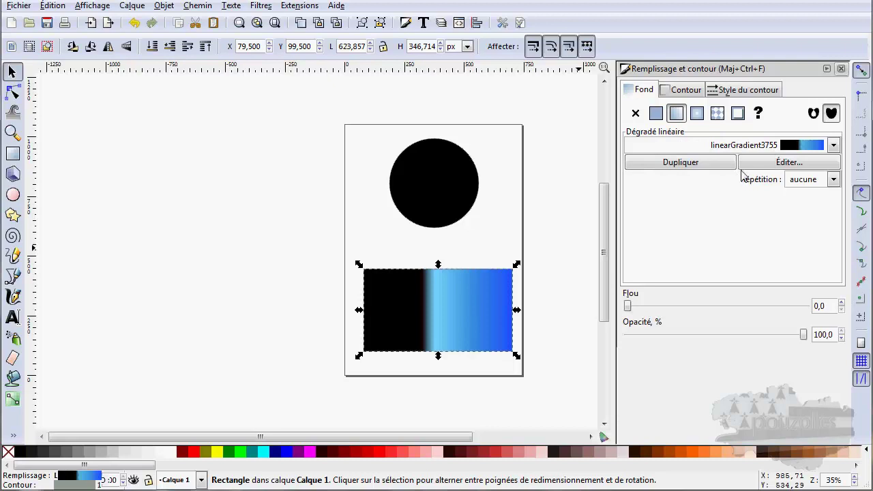
# Review the linear gradients available for the rectangle's fill, comparing the linear and radial gradient fill types.
pyautogui.click(818, 150)
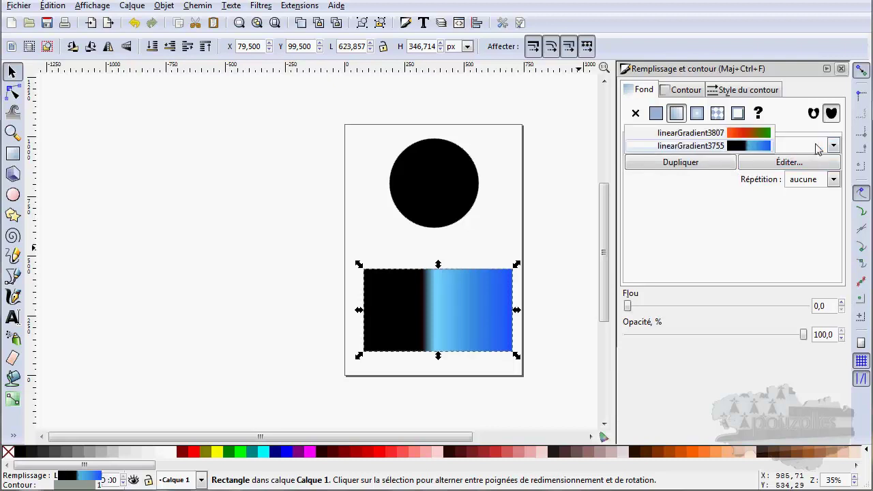
pyautogui.click(759, 146)
pyautogui.click(771, 147)
pyautogui.click(787, 146)
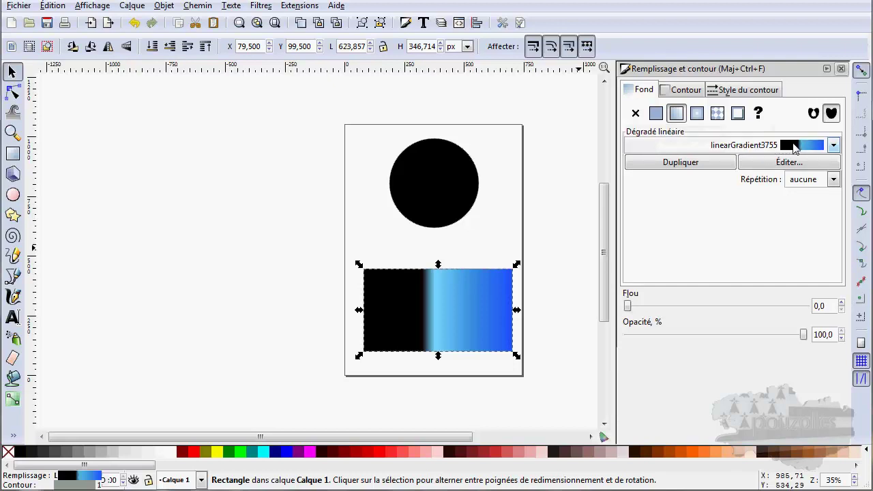
pyautogui.click(697, 115)
pyautogui.click(675, 113)
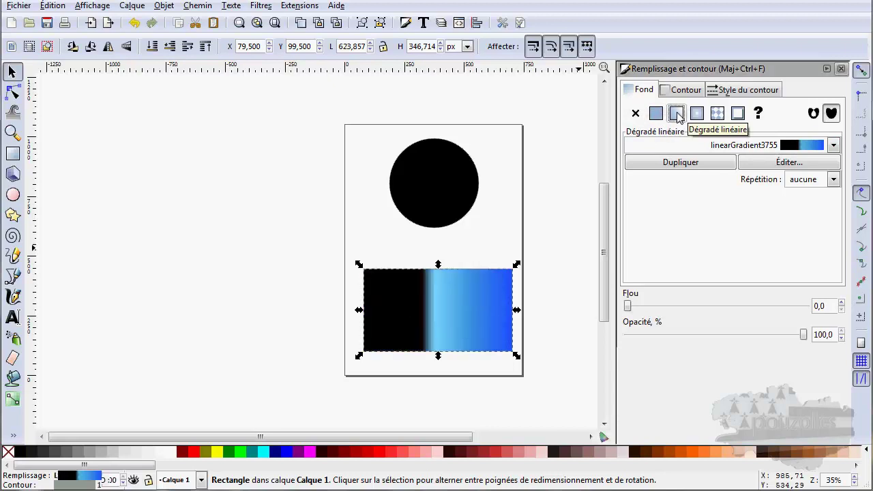
pyautogui.click(804, 150)
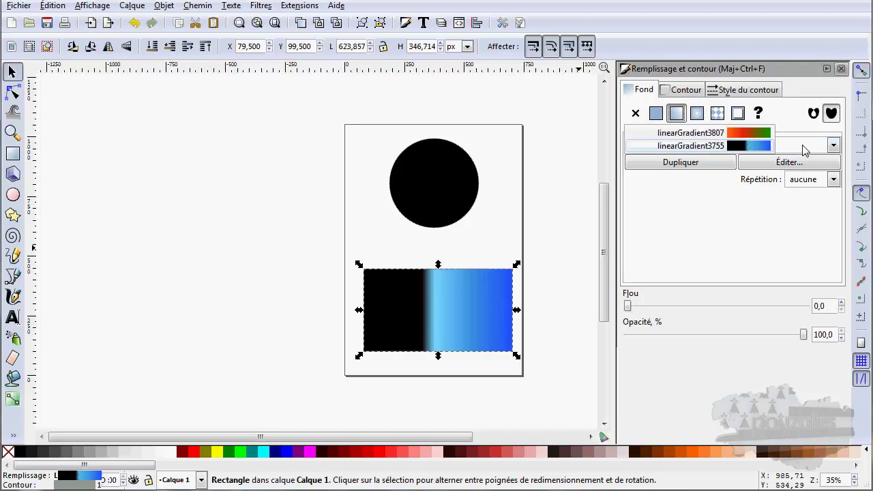
pyautogui.click(751, 147)
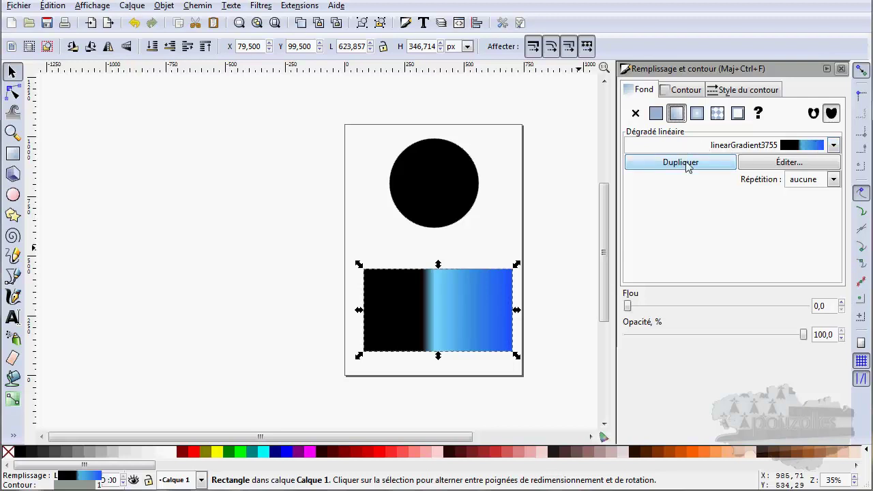
# Duplicate the rectangle's black-to-blue gradient and check the list of gradients for the copy.
pyautogui.click(685, 163)
pyautogui.click(810, 148)
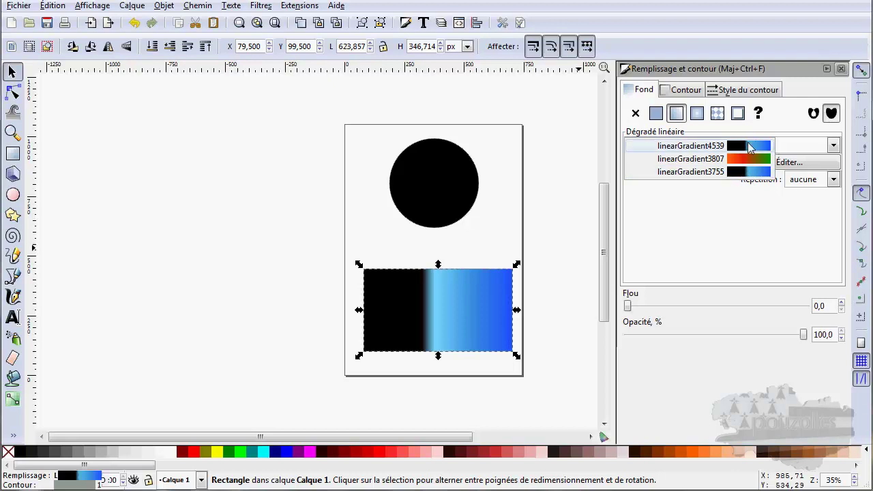
pyautogui.click(808, 150)
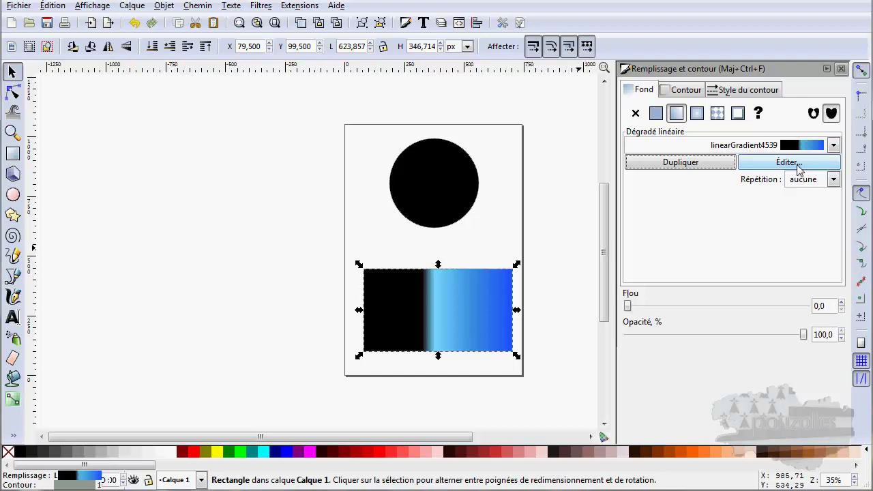
# Examine the duplicated gradient's stops in the gradient editor and close the editor.
pyautogui.click(790, 164)
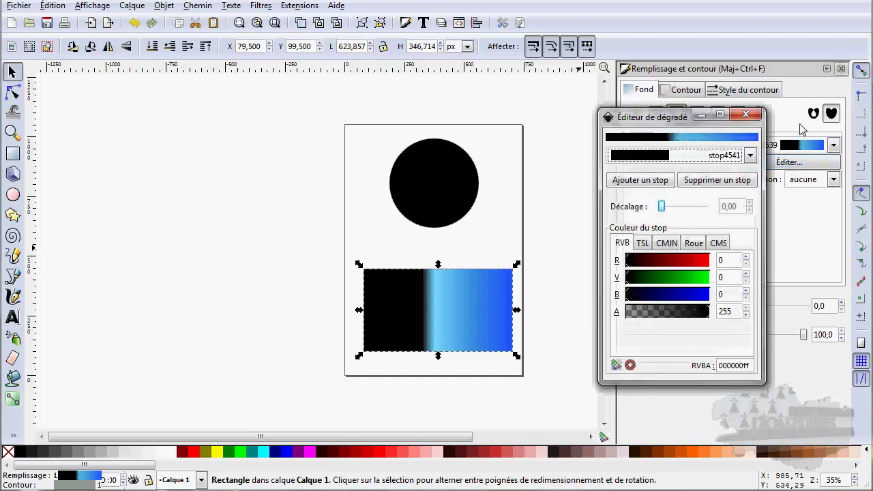
pyautogui.moveTo(656, 122); pyautogui.dragTo(619, 128)
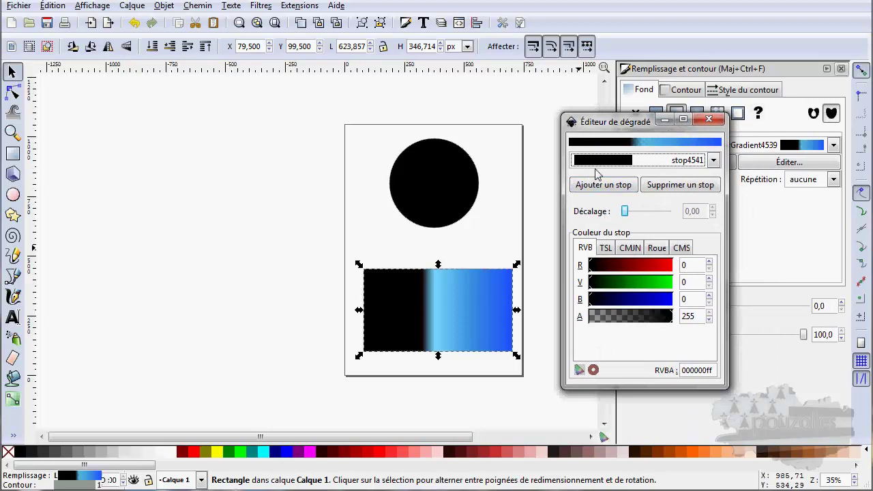
pyautogui.click(709, 121)
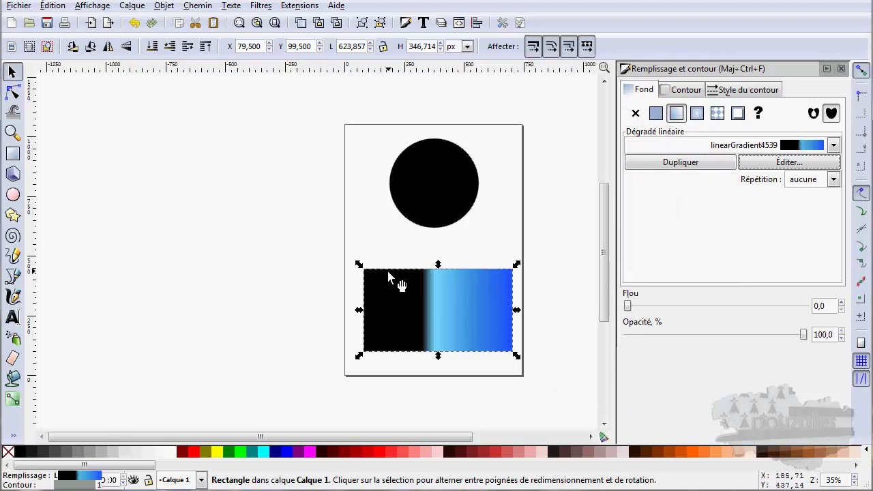
# Delete the gradient-filled rectangle from the page.
pyautogui.press('Delete')
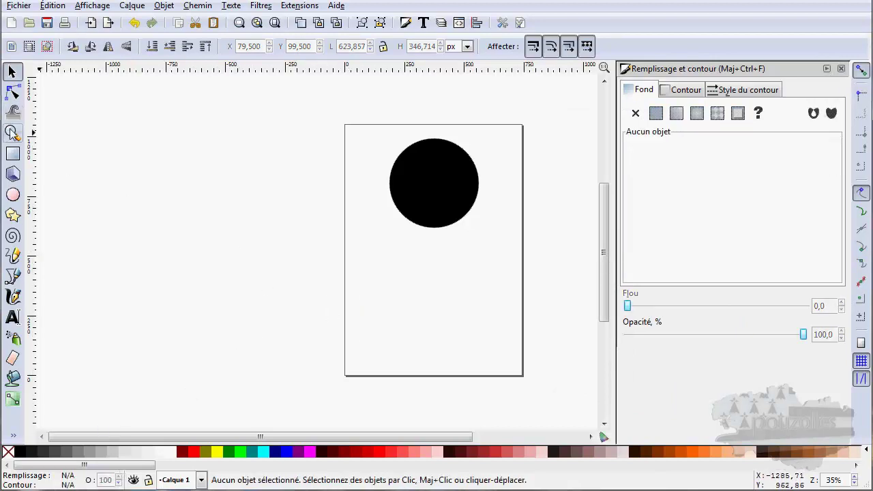
pyautogui.moveTo(367, 266); pyautogui.dragTo(510, 361)
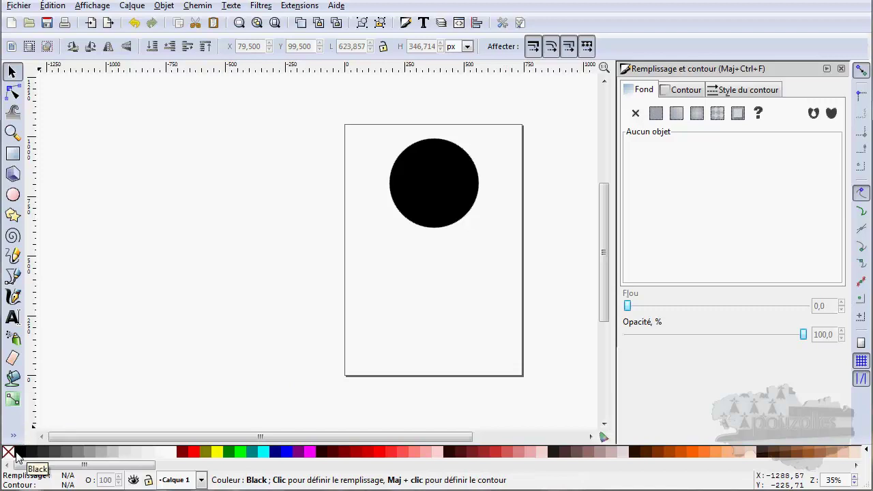
pyautogui.click(647, 92)
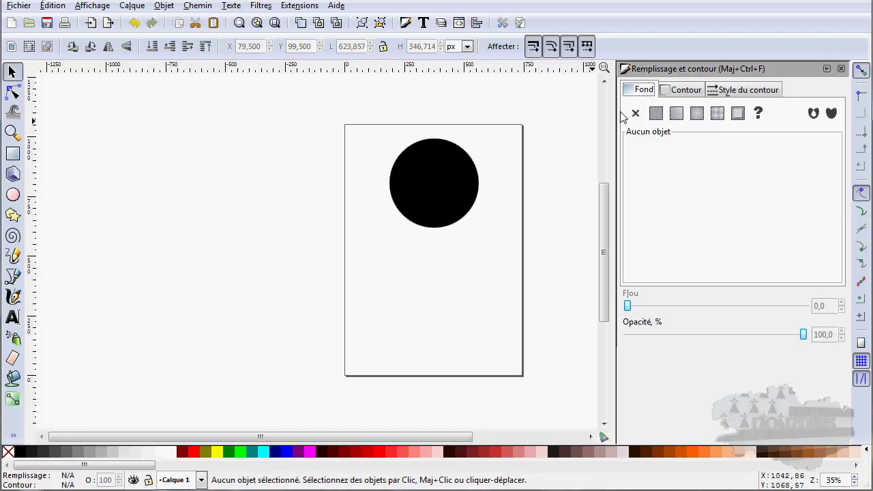
# Draw a new rectangle about 554 by 351 px below the circle and give it a linear gradient fill.
pyautogui.click(12, 155)
pyautogui.moveTo(367, 261)
pyautogui.mouseDown()
pyautogui.moveTo(392, 317)
pyautogui.moveTo(499, 344)
pyautogui.mouseUp()
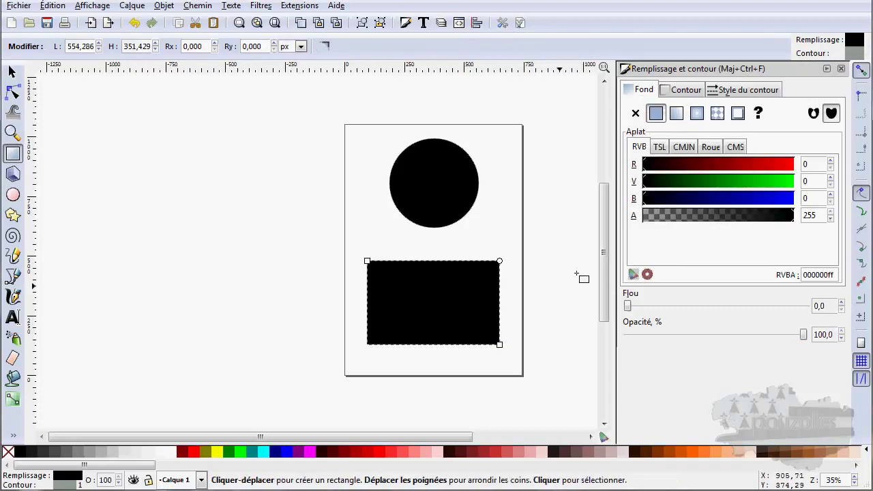
pyautogui.click(676, 114)
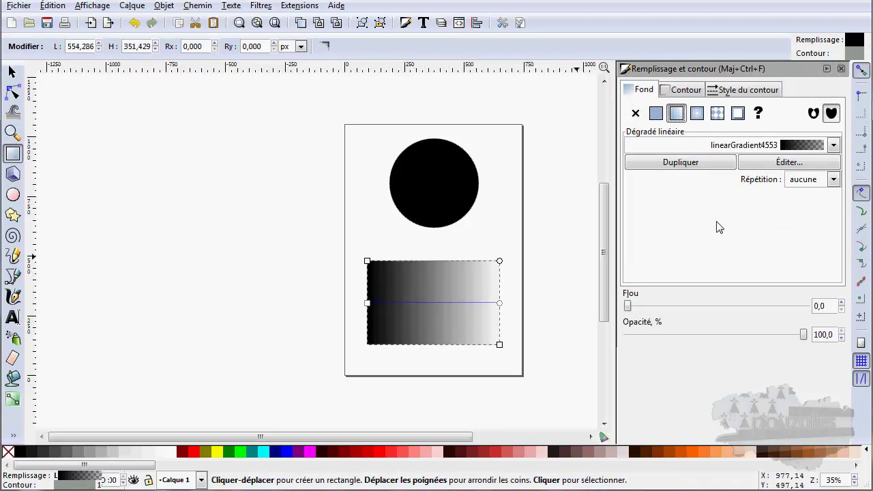
pyautogui.click(832, 146)
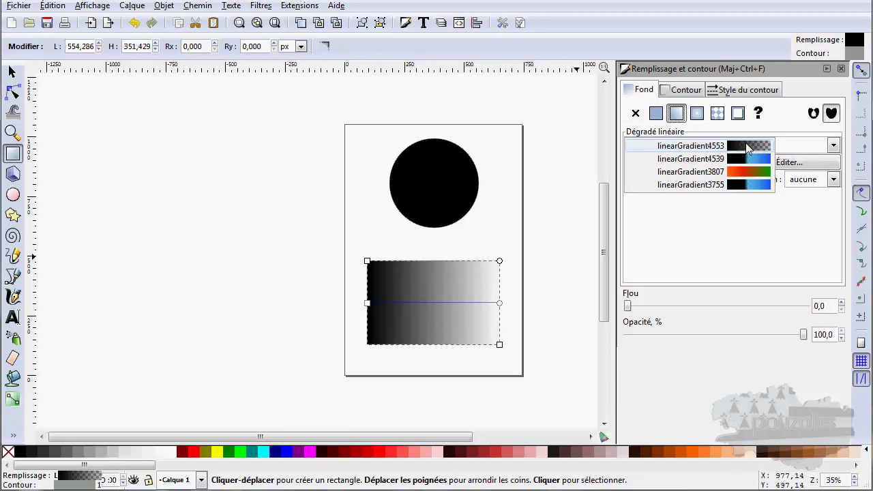
pyautogui.click(833, 145)
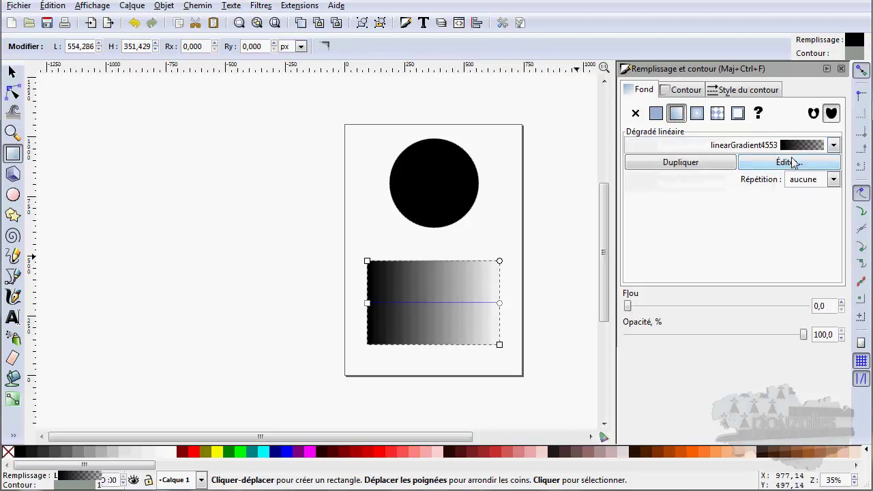
# Recolour the first stop of the new rectangle's gradient to light green with red 98, green 207 and blue 40.
pyautogui.click(787, 163)
pyautogui.moveTo(642, 126); pyautogui.dragTo(710, 144)
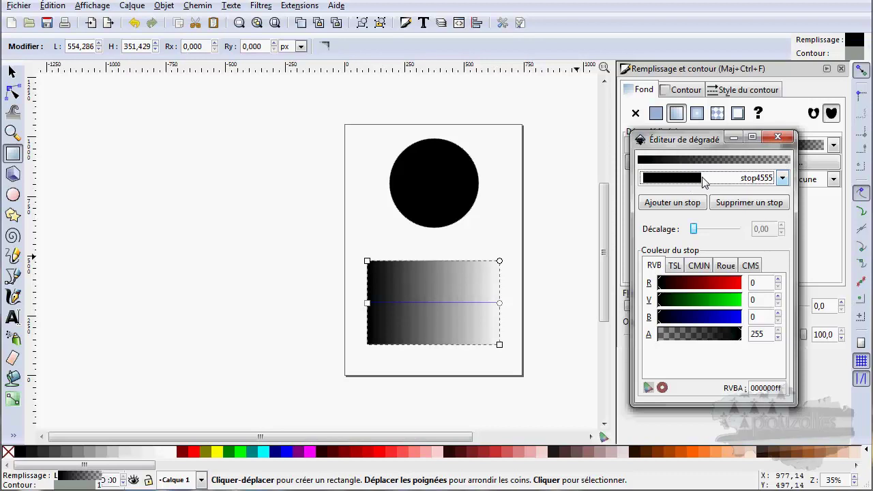
pyautogui.click(755, 182)
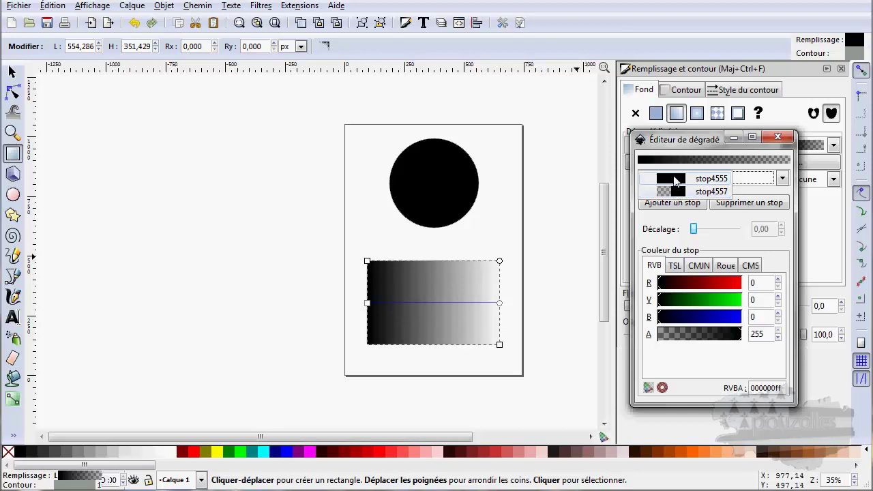
pyautogui.click(675, 179)
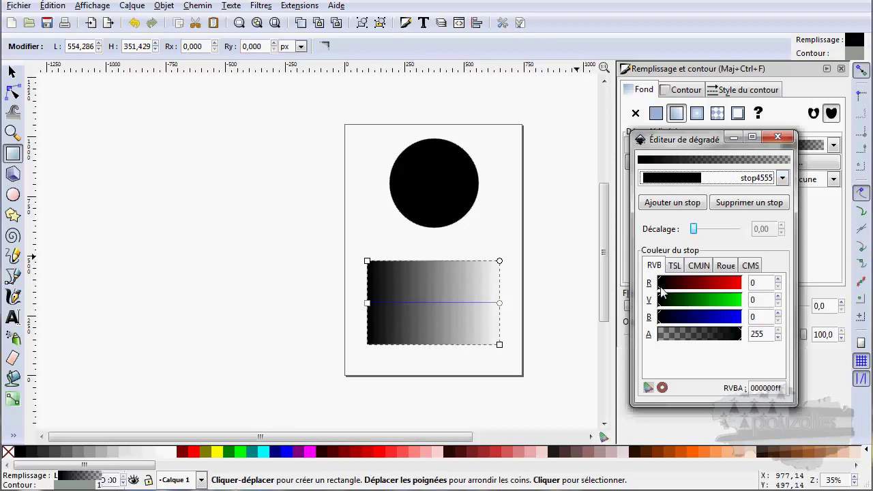
pyautogui.moveTo(659, 287); pyautogui.dragTo(726, 304)
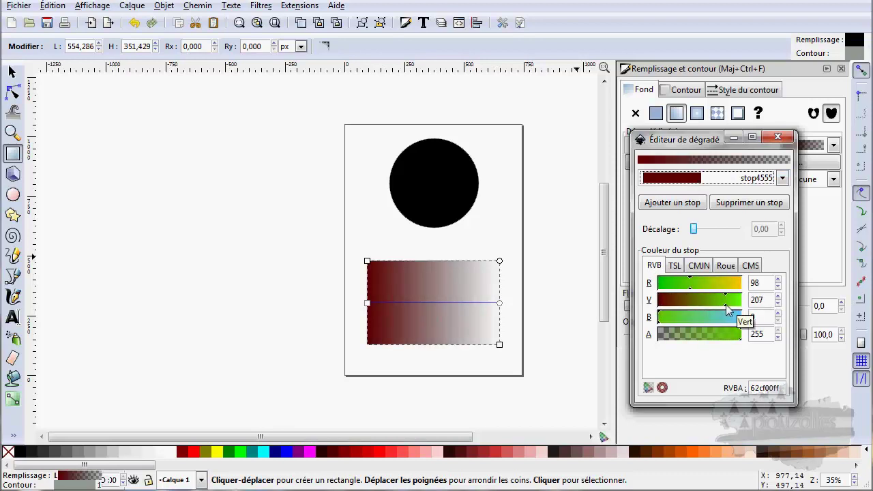
pyautogui.moveTo(675, 318); pyautogui.dragTo(671, 328)
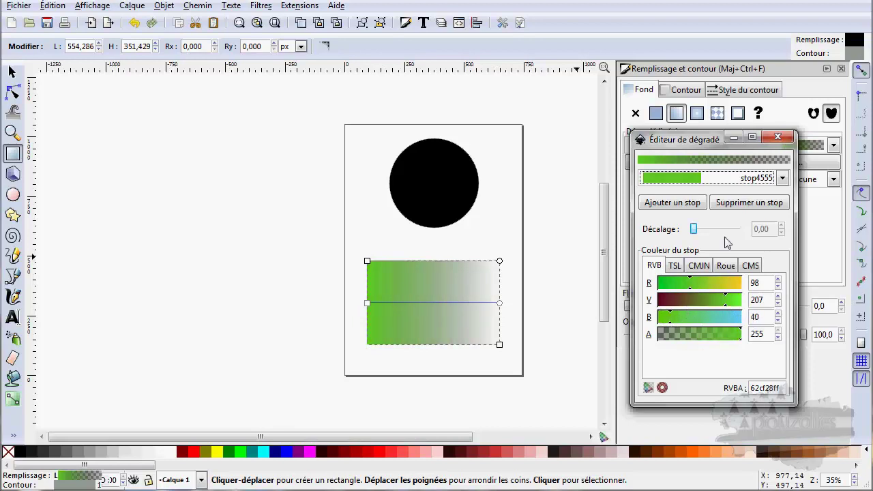
# Make the gradient's end stop fully opaque with alpha 255 and recolour it dark green: red 17, green 59, blue 0.
pyautogui.click(718, 182)
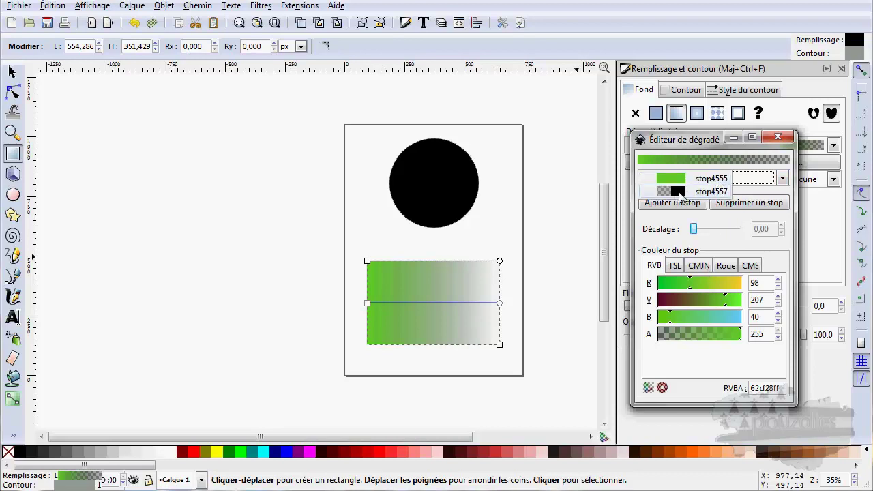
pyautogui.click(680, 194)
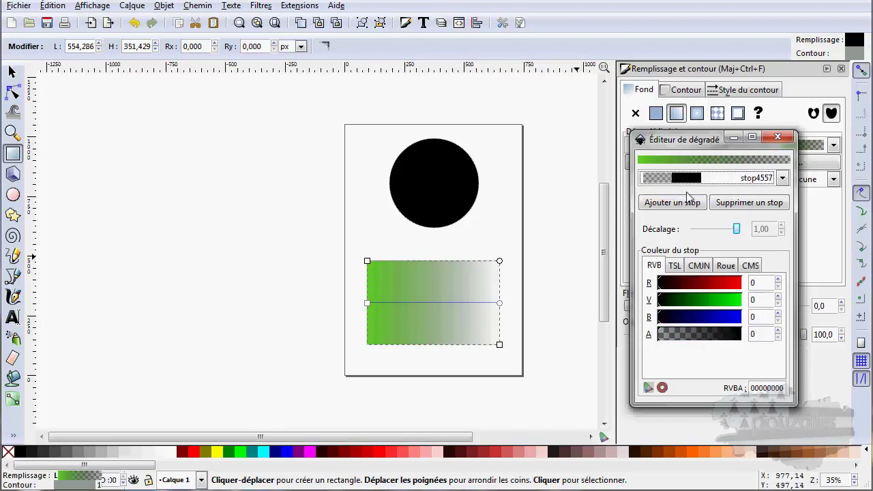
pyautogui.moveTo(659, 343); pyautogui.dragTo(749, 345)
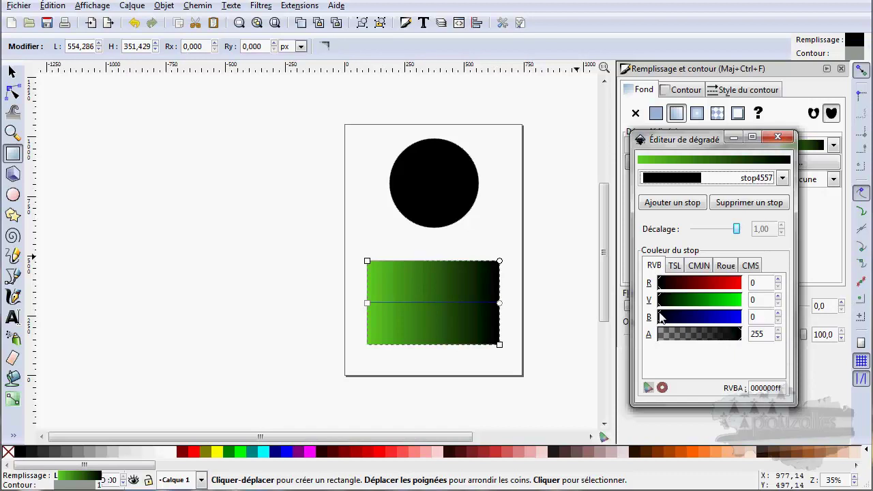
pyautogui.scroll(5, 661, 308)
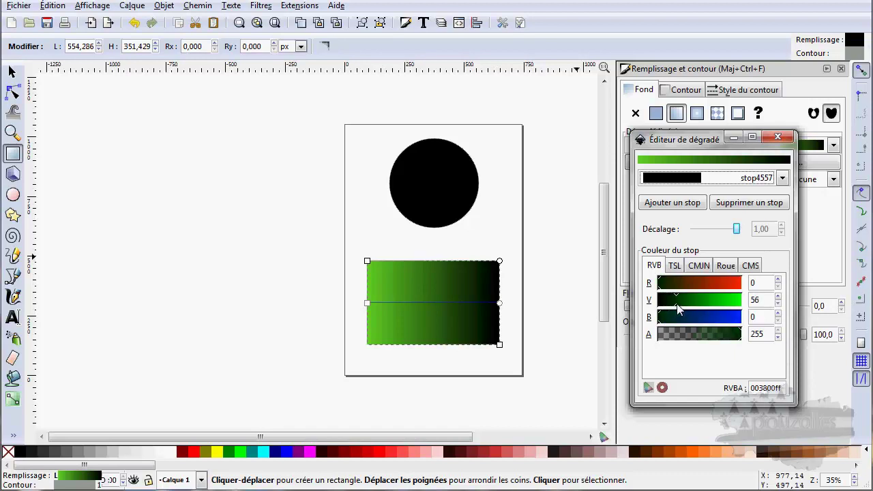
pyautogui.moveTo(660, 322); pyautogui.dragTo(674, 321)
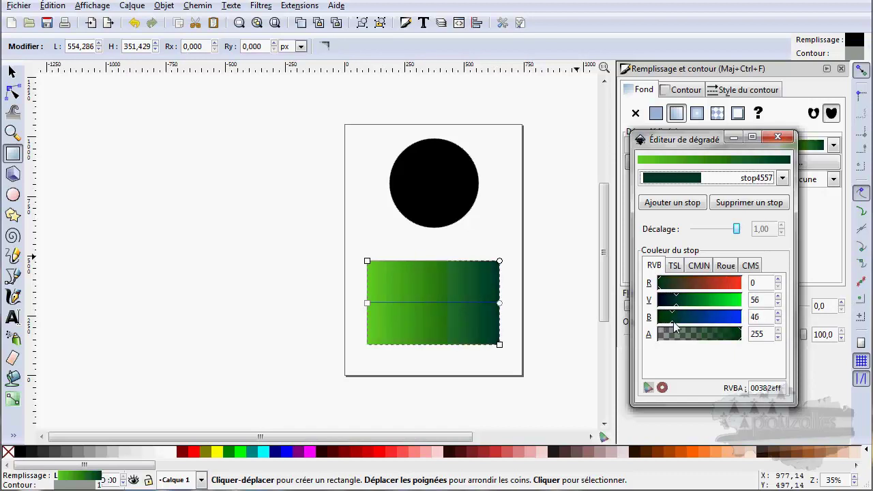
pyautogui.scroll(-5, 673, 325)
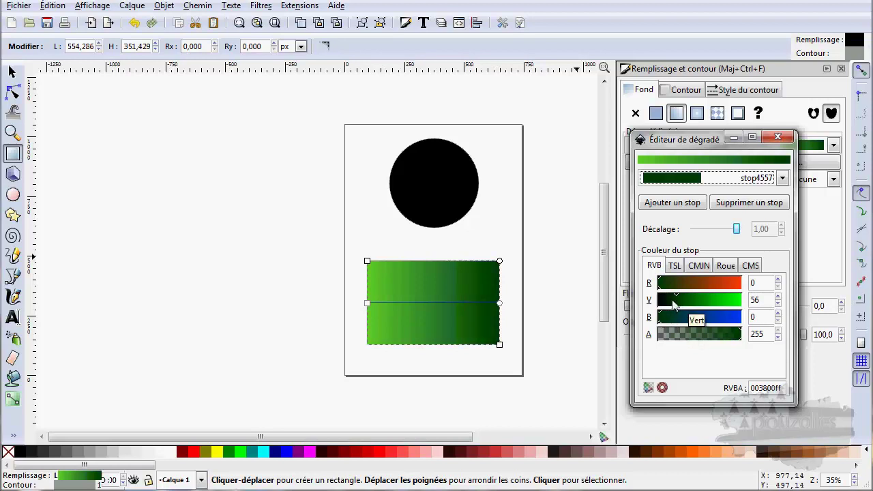
pyautogui.click(664, 288)
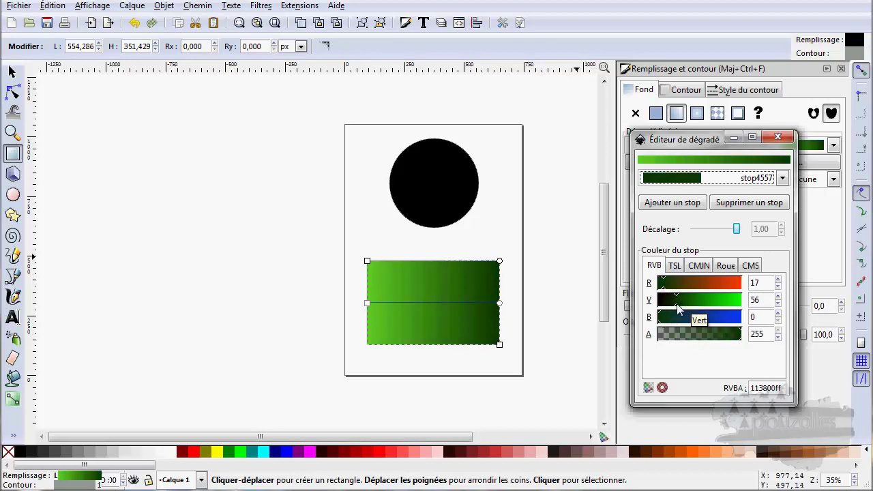
pyautogui.scroll(1, 678, 309)
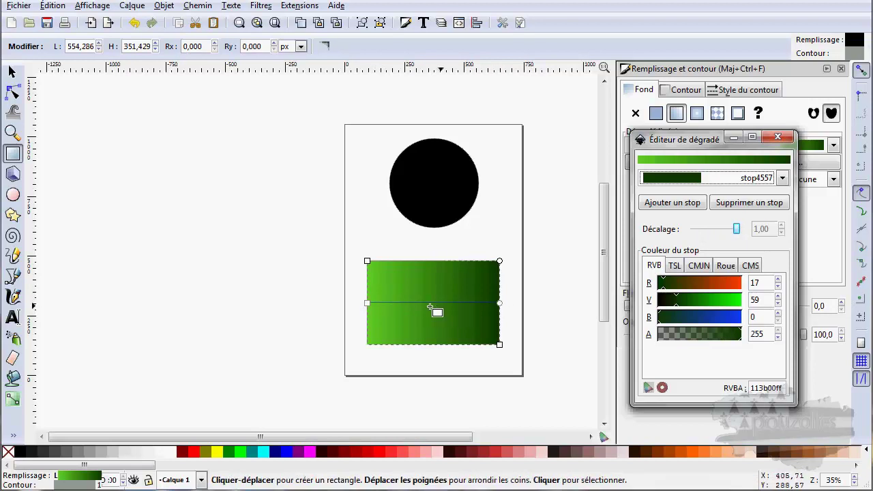
# Try shortening the gradient by moving its start handle inside the rectangle, and return the handle to the rectangle's left edge.
pyautogui.moveTo(367, 303)
pyautogui.mouseDown()
pyautogui.moveTo(464, 306)
pyautogui.moveTo(416, 302)
pyautogui.mouseUp()
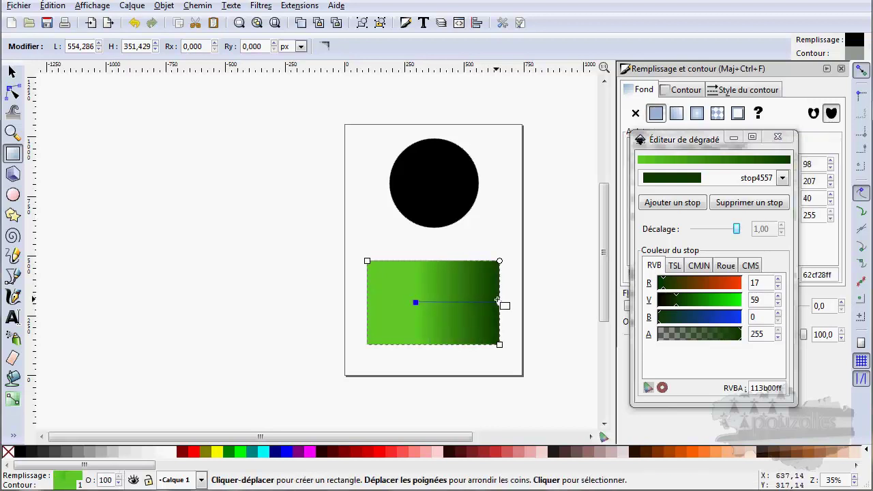
pyautogui.moveTo(502, 304)
pyautogui.mouseDown()
pyautogui.moveTo(423, 303)
pyautogui.moveTo(463, 294)
pyautogui.moveTo(450, 277)
pyautogui.moveTo(392, 292)
pyautogui.moveTo(377, 275)
pyautogui.moveTo(389, 288)
pyautogui.moveTo(463, 288)
pyautogui.moveTo(501, 305)
pyautogui.mouseUp()
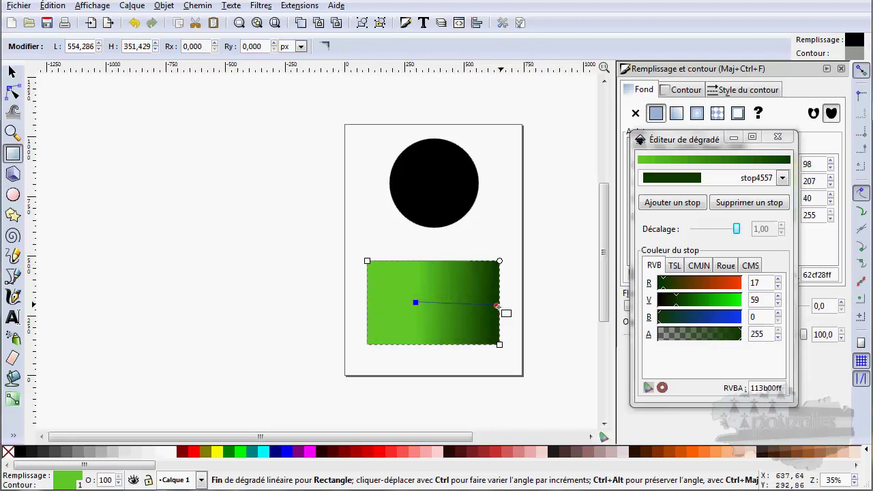
pyautogui.moveTo(414, 302); pyautogui.dragTo(365, 302)
pyautogui.click(366, 303)
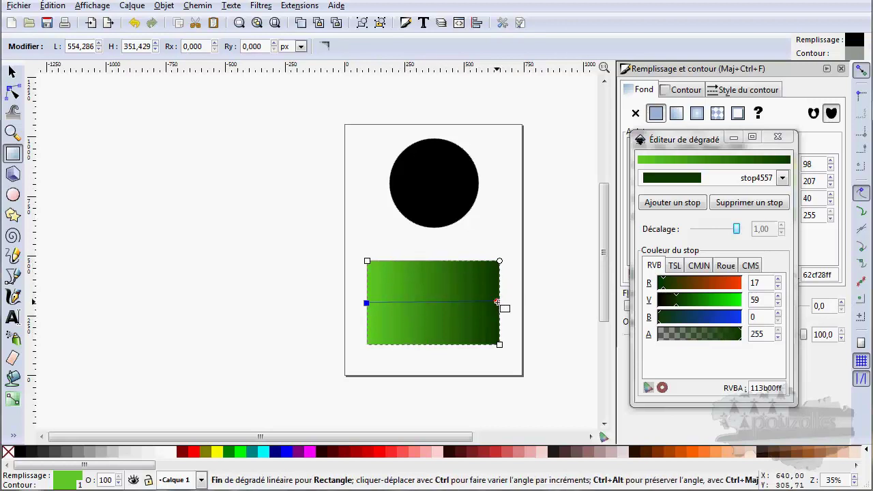
pyautogui.moveTo(496, 301)
pyautogui.mouseDown()
pyautogui.moveTo(348, 304)
pyautogui.moveTo(497, 302)
pyautogui.mouseUp()
# Reverse the gradient by swapping its start and end handles, keeping them horizontally aligned at opposite edges of the rectangle.
pyautogui.moveTo(348, 304); pyautogui.dragTo(368, 304)
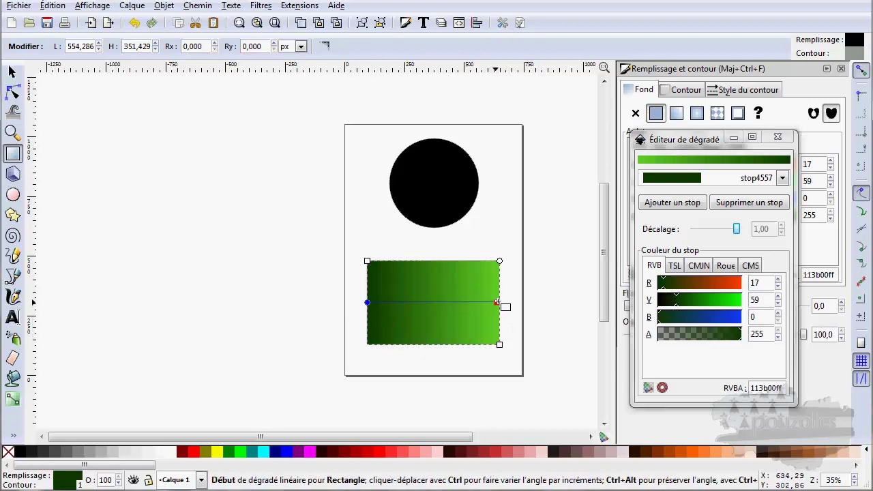
pyautogui.moveTo(497, 301); pyautogui.dragTo(500, 302)
pyautogui.click(499, 301)
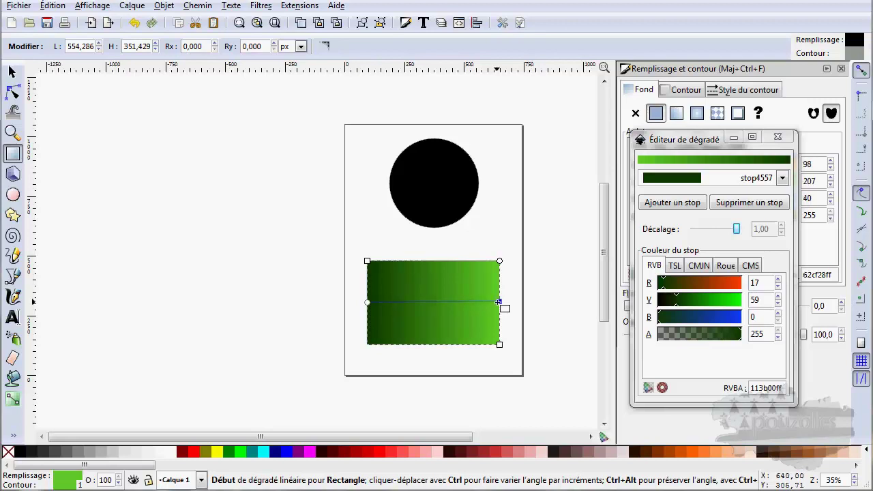
pyautogui.press('ctrl')
pyautogui.moveTo(499, 301)
pyautogui.mouseDown()
pyautogui.moveTo(423, 315)
pyautogui.moveTo(426, 304)
pyautogui.moveTo(395, 304)
pyautogui.moveTo(478, 303)
pyautogui.moveTo(375, 302)
pyautogui.moveTo(516, 302)
pyautogui.moveTo(436, 302)
pyautogui.moveTo(510, 303)
pyautogui.moveTo(440, 303)
pyautogui.moveTo(507, 303)
pyautogui.moveTo(497, 302)
pyautogui.mouseUp()
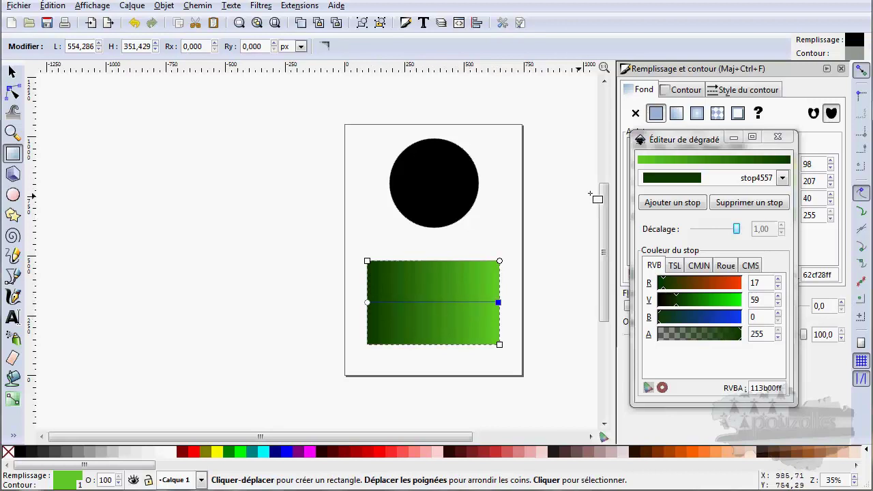
# Add an intermediate stop between the gradient's light green and dark green stops and select it for editing.
pyautogui.click(709, 179)
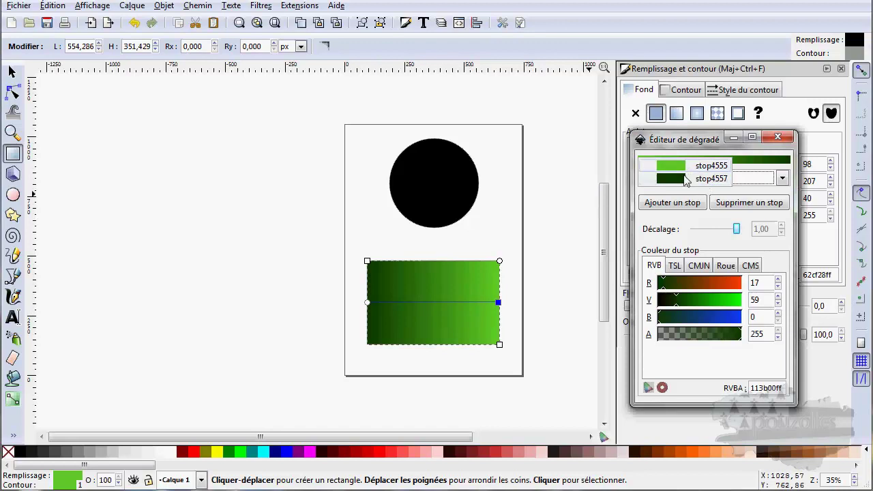
pyautogui.click(752, 180)
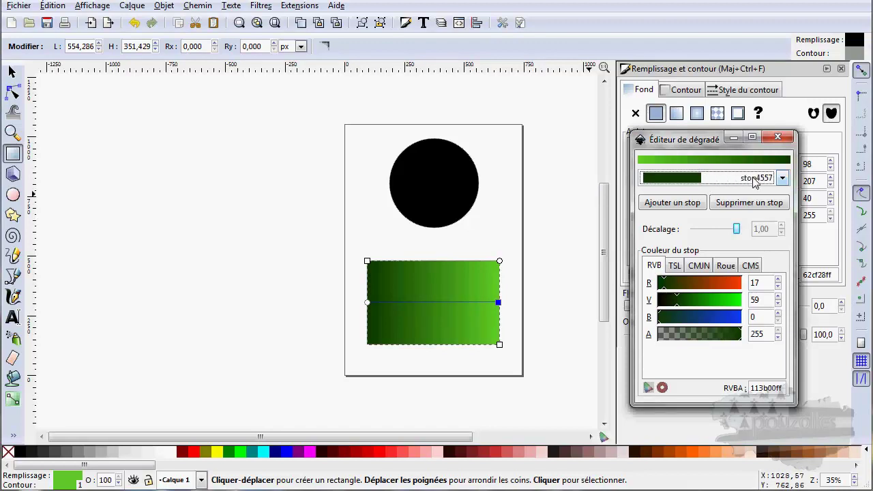
pyautogui.click(682, 209)
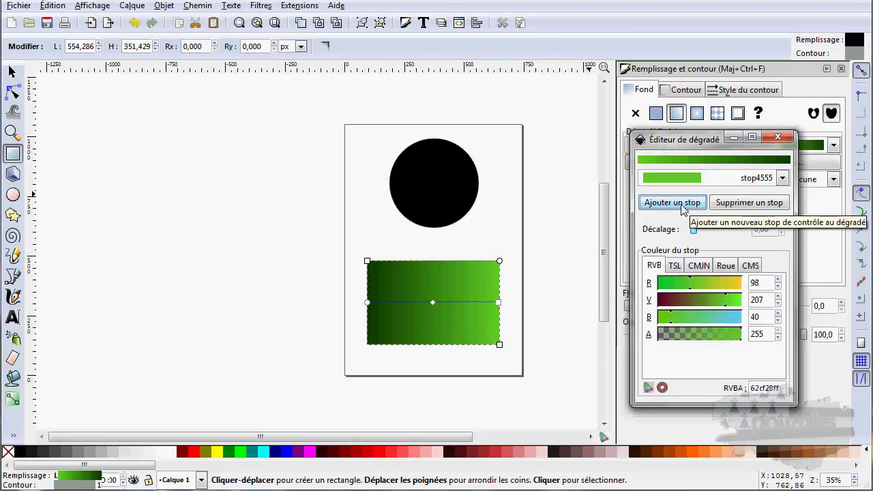
pyautogui.click(713, 180)
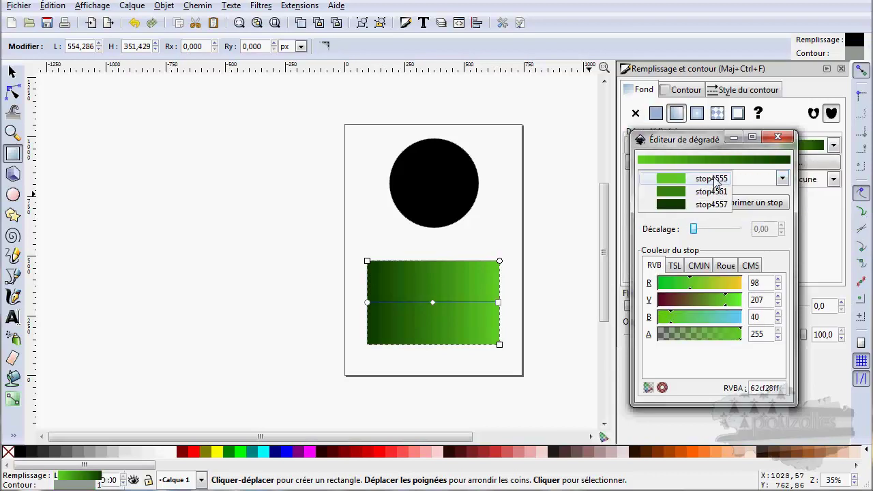
pyautogui.click(680, 192)
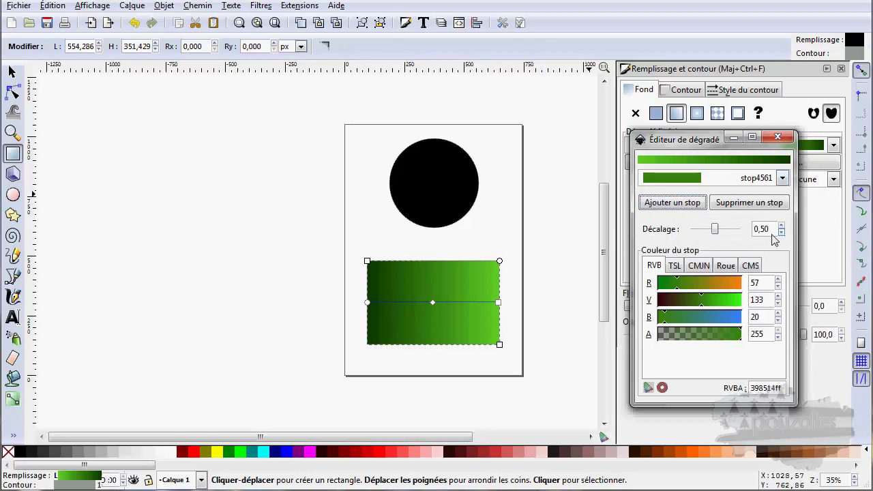
# Set the middle stop's offset to 0.49 and flip the gradient so light green starts at the rectangle's left edge.
pyautogui.moveTo(714, 229)
pyautogui.mouseDown()
pyautogui.moveTo(702, 232)
pyautogui.moveTo(741, 235)
pyautogui.moveTo(716, 234)
pyautogui.mouseUp()
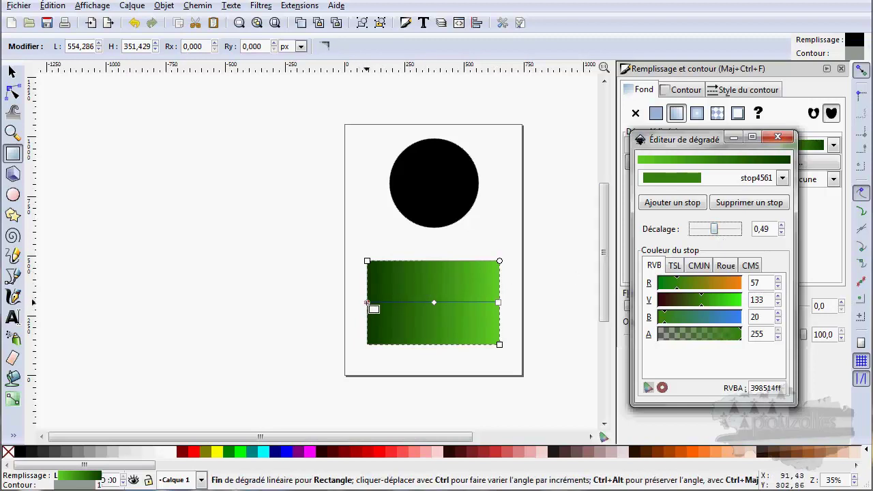
pyautogui.moveTo(367, 302); pyautogui.dragTo(467, 302)
pyautogui.moveTo(486, 302)
pyautogui.mouseDown()
pyautogui.moveTo(369, 303)
pyautogui.moveTo(497, 303)
pyautogui.mouseUp()
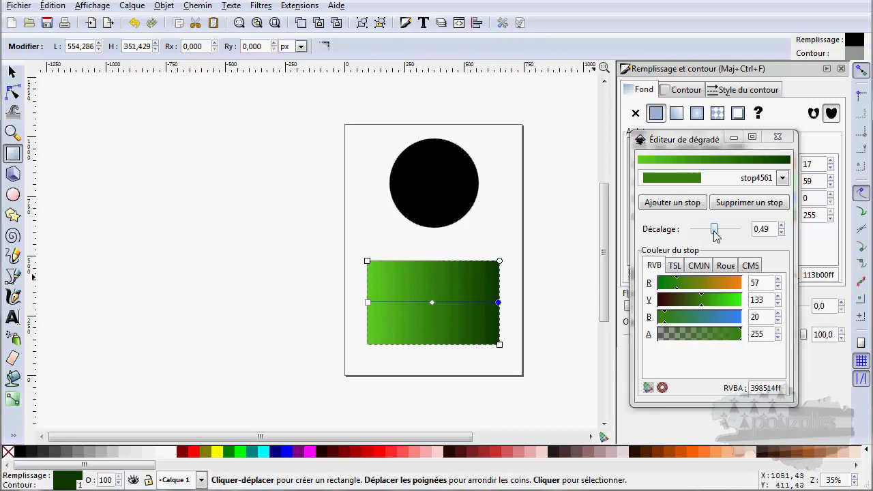
# Recolour the middle stop orange by setting its red to 219, and move it about a third of the way along the gradient.
pyautogui.moveTo(714, 233)
pyautogui.mouseDown()
pyautogui.moveTo(736, 236)
pyautogui.moveTo(711, 235)
pyautogui.moveTo(718, 234)
pyautogui.mouseUp()
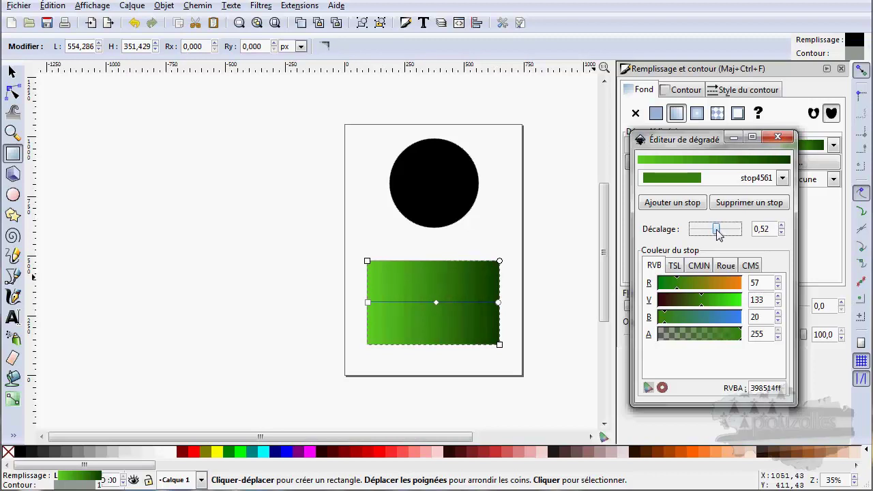
pyautogui.moveTo(679, 286); pyautogui.dragTo(729, 287)
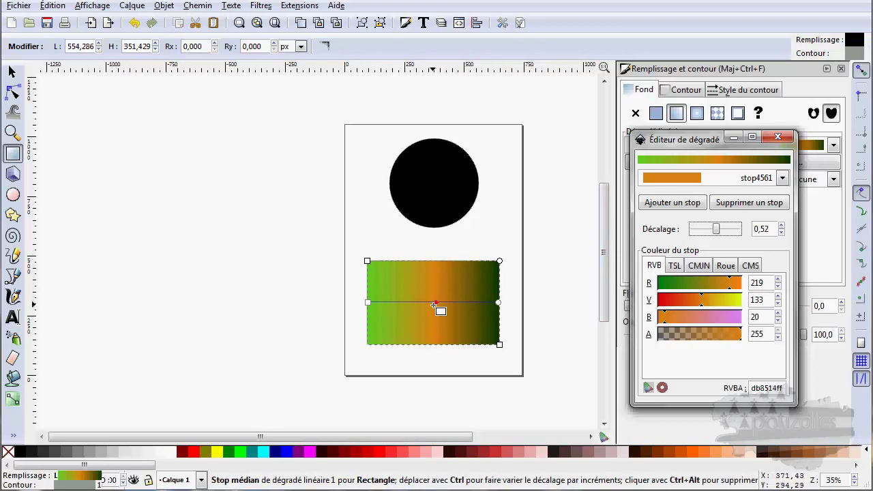
pyautogui.moveTo(433, 305); pyautogui.dragTo(407, 307)
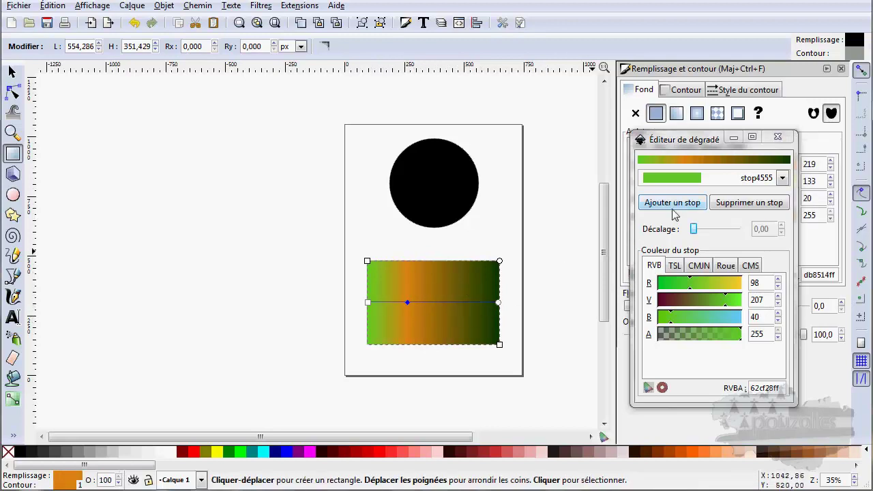
# Use the Gradient tool to add another stop between the orange and dark green ones, placed at about 0.73 offset.
pyautogui.click(453, 302)
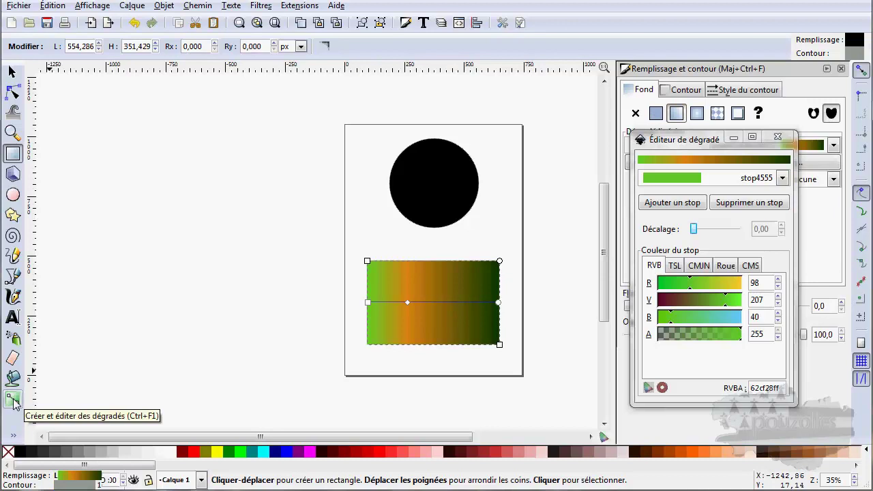
pyautogui.click(14, 401)
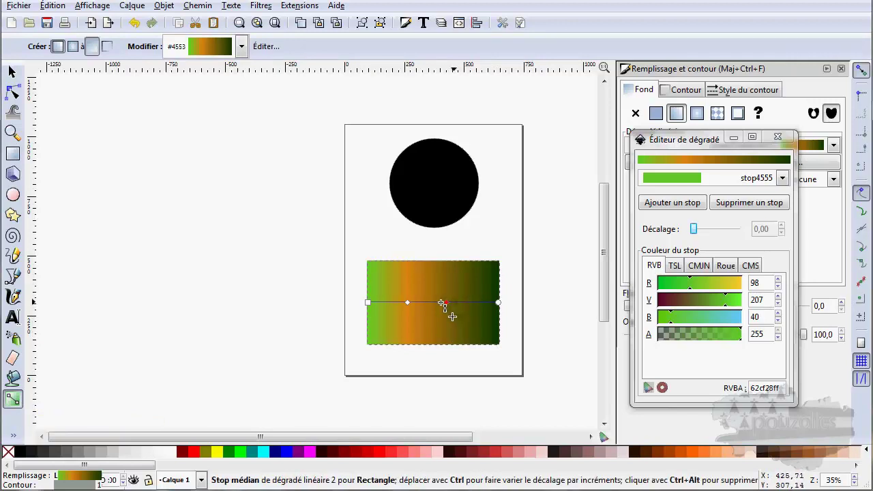
pyautogui.moveTo(442, 302); pyautogui.dragTo(462, 302)
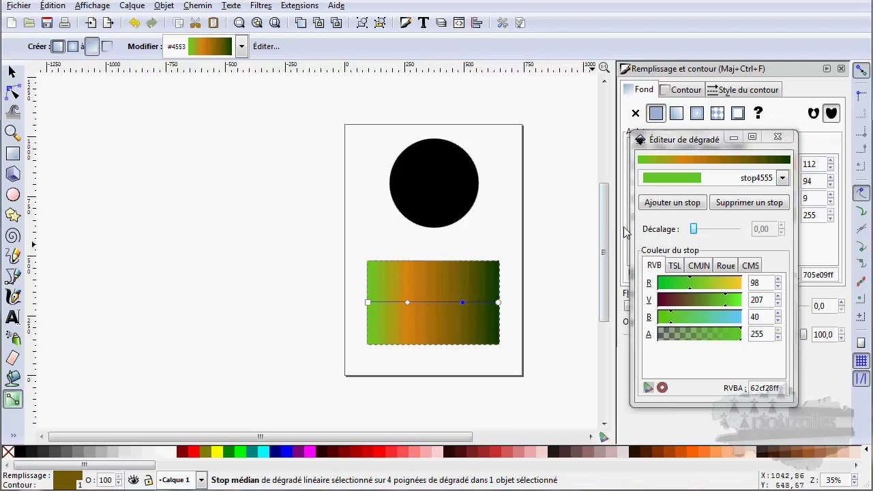
# Recolour the newly added brown stop bright green by setting its green value to 226.
pyautogui.click(714, 179)
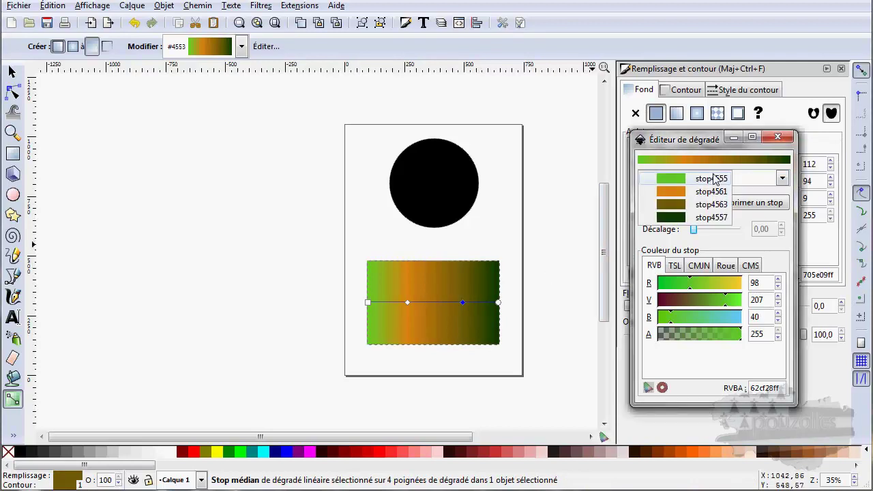
pyautogui.click(683, 205)
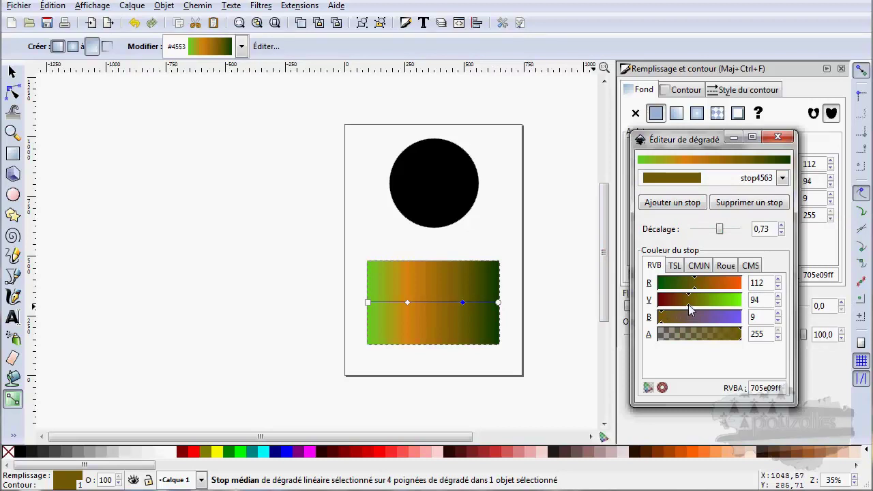
pyautogui.moveTo(688, 304); pyautogui.dragTo(734, 305)
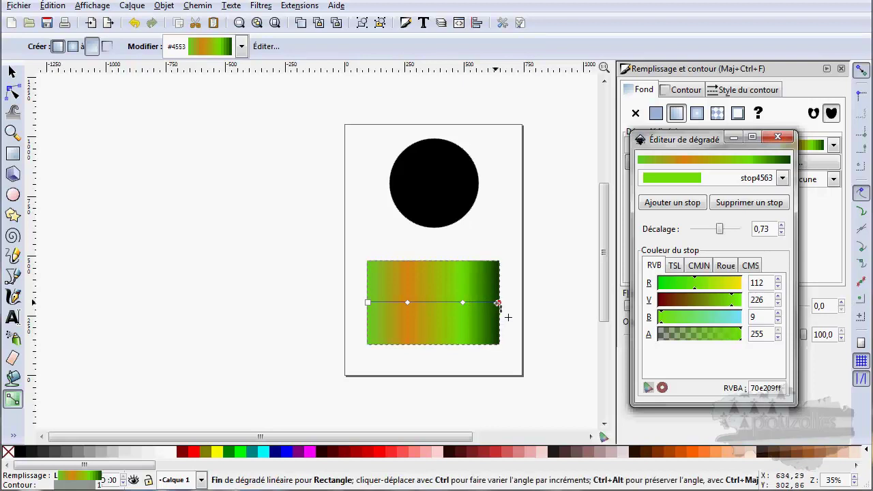
# Reposition the rectangle's gradient handles so the gradient runs diagonally from its lower-left corner to its upper-right corner.
pyautogui.moveTo(496, 303); pyautogui.dragTo(475, 263)
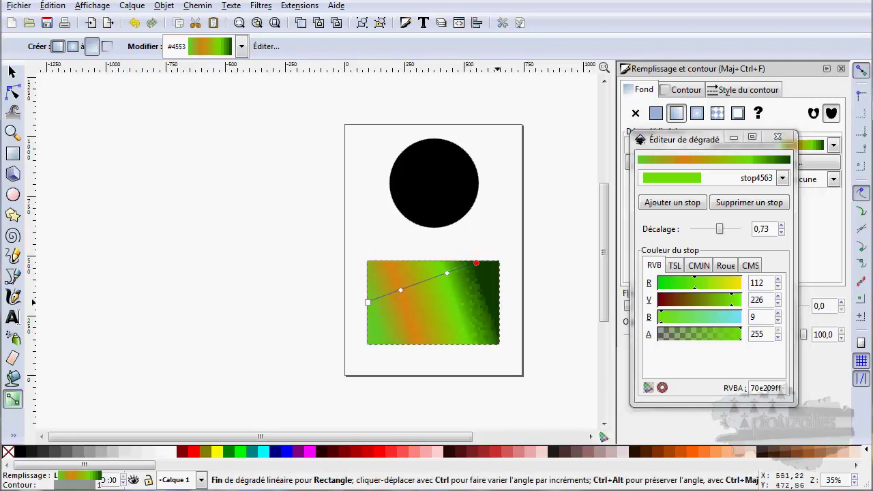
pyautogui.moveTo(368, 302); pyautogui.dragTo(370, 342)
pyautogui.moveTo(475, 263); pyautogui.dragTo(495, 264)
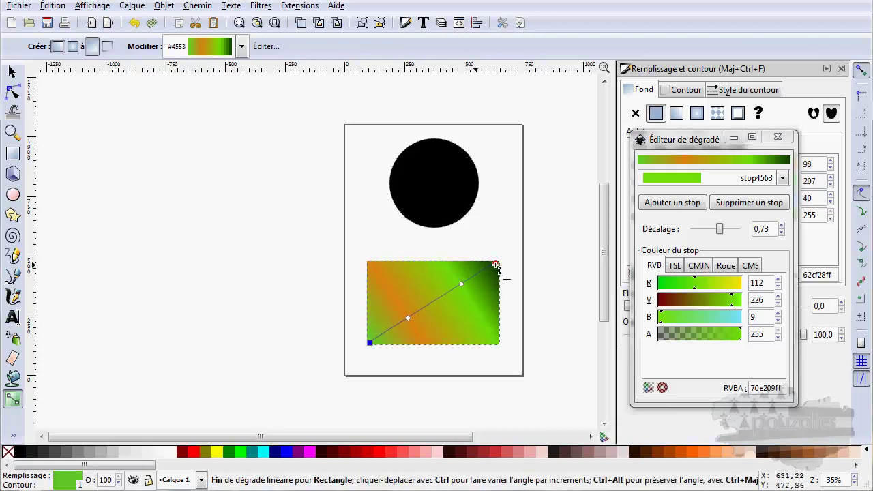
pyautogui.click(369, 342)
pyautogui.moveTo(372, 341)
pyautogui.mouseDown()
pyautogui.moveTo(371, 289)
pyautogui.moveTo(369, 342)
pyautogui.mouseUp()
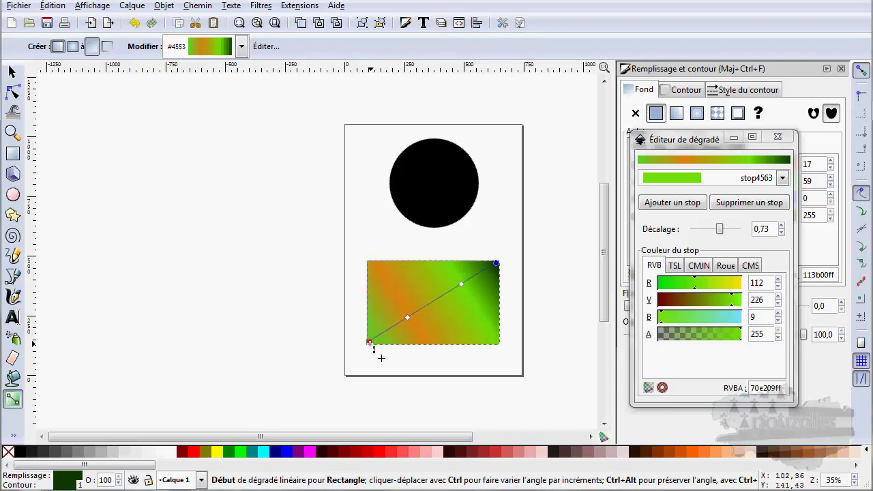
# Shift the orange and bright green intermediate stops slightly towards each other along the diagonal, and close the gradient editor.
pyautogui.click(407, 317)
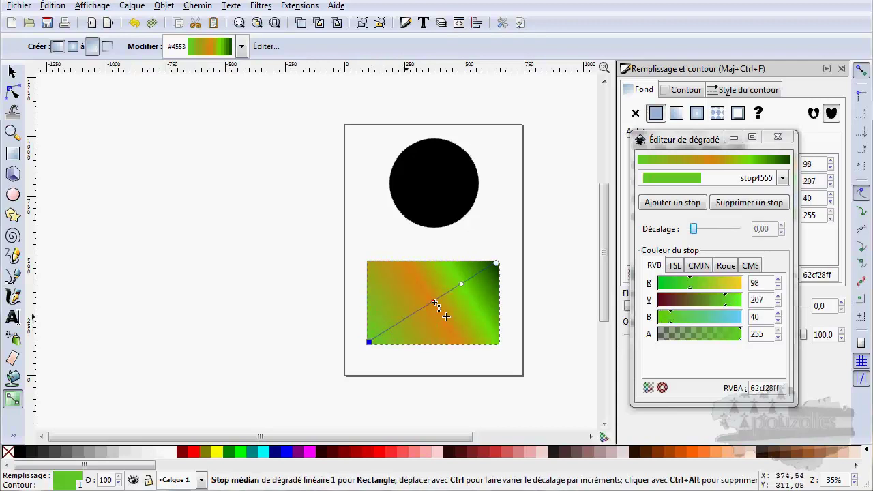
pyautogui.moveTo(409, 318)
pyautogui.mouseDown()
pyautogui.moveTo(413, 327)
pyautogui.moveTo(411, 318)
pyautogui.mouseUp()
pyautogui.click(411, 318)
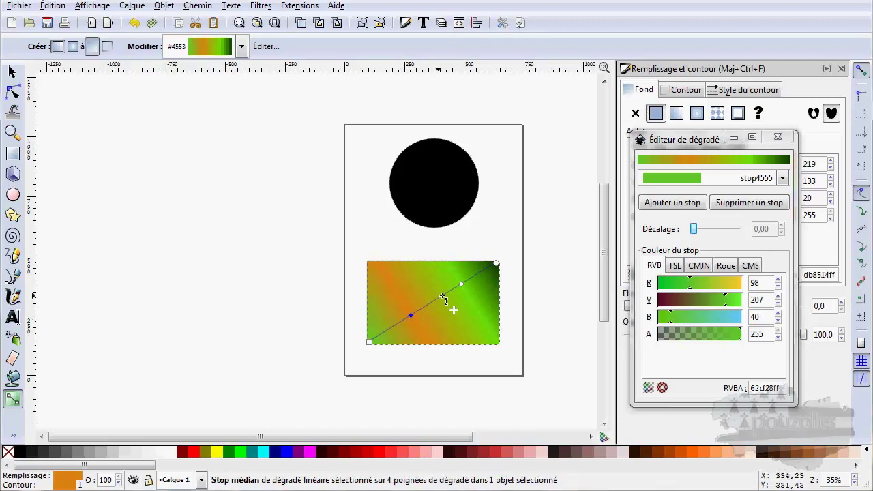
pyautogui.moveTo(461, 284)
pyautogui.mouseDown()
pyautogui.moveTo(480, 275)
pyautogui.moveTo(457, 286)
pyautogui.mouseUp()
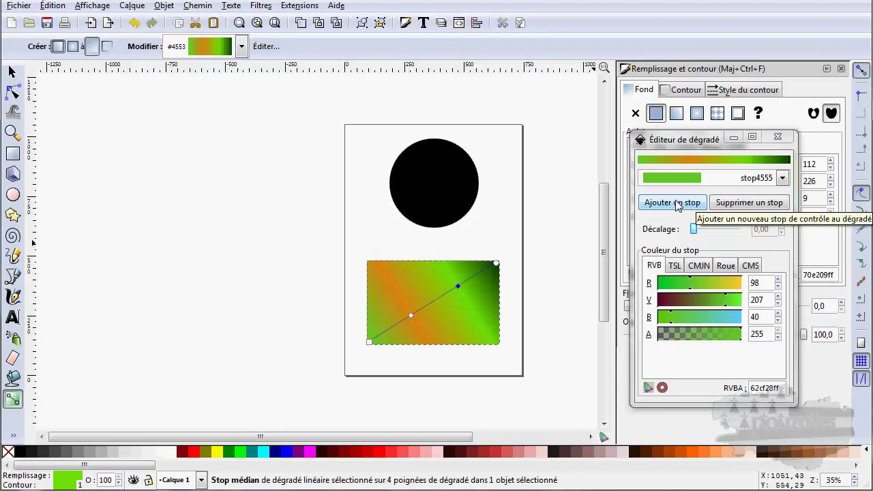
pyautogui.click(777, 137)
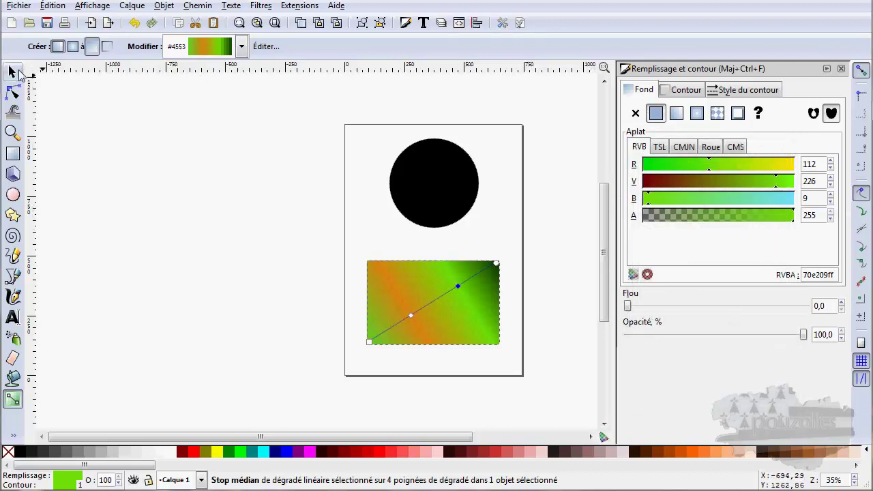
# Give the black circle a radial gradient fill and open that gradient for editing.
pyautogui.click(14, 72)
pyautogui.click(443, 150)
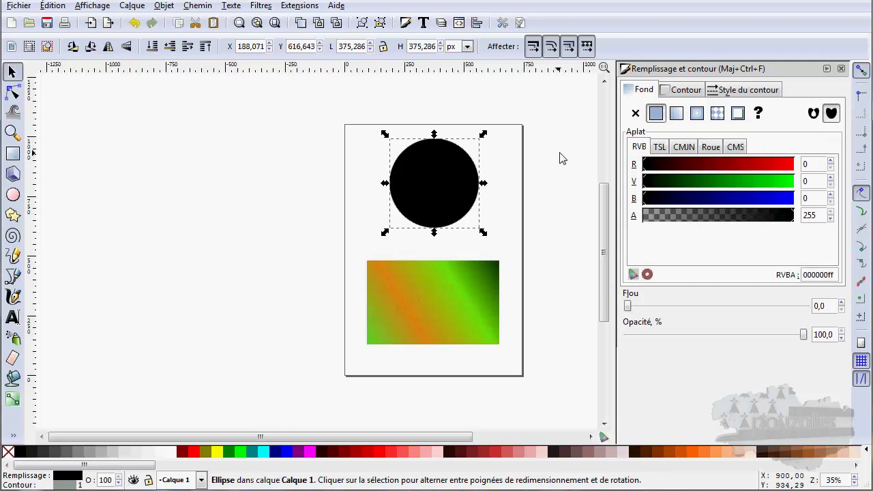
pyautogui.click(697, 114)
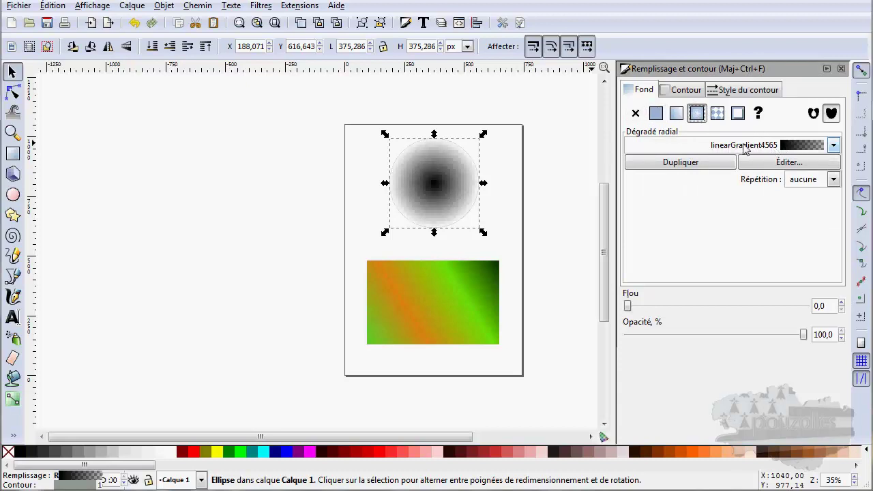
pyautogui.click(791, 163)
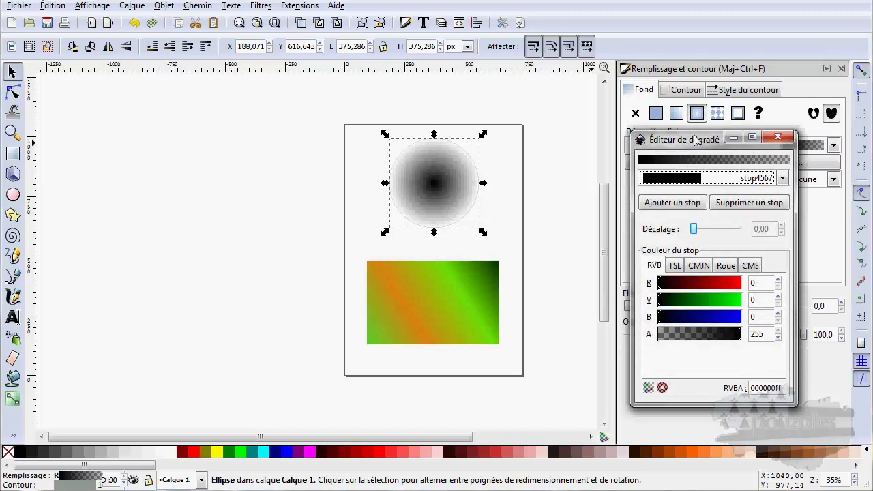
pyautogui.moveTo(694, 140); pyautogui.dragTo(685, 88)
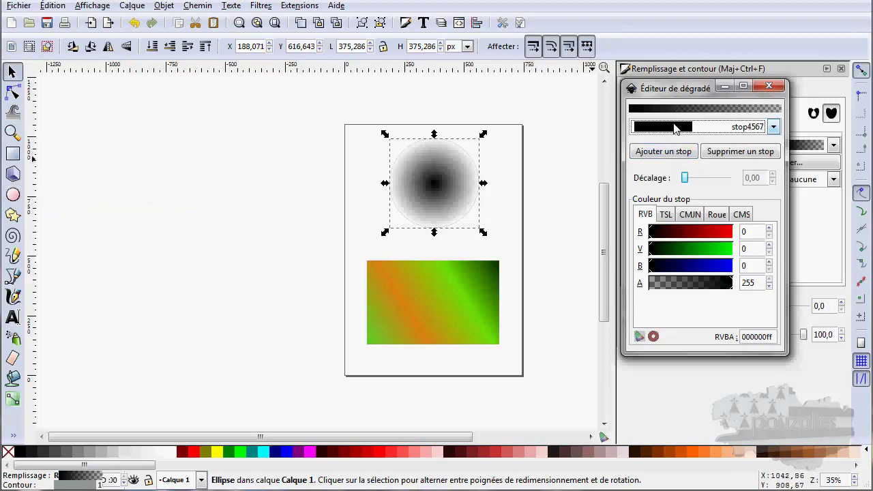
# Recolour the circle gradient's transparent outer stop blue, with green at 115 and blue at 192.
pyautogui.click(773, 128)
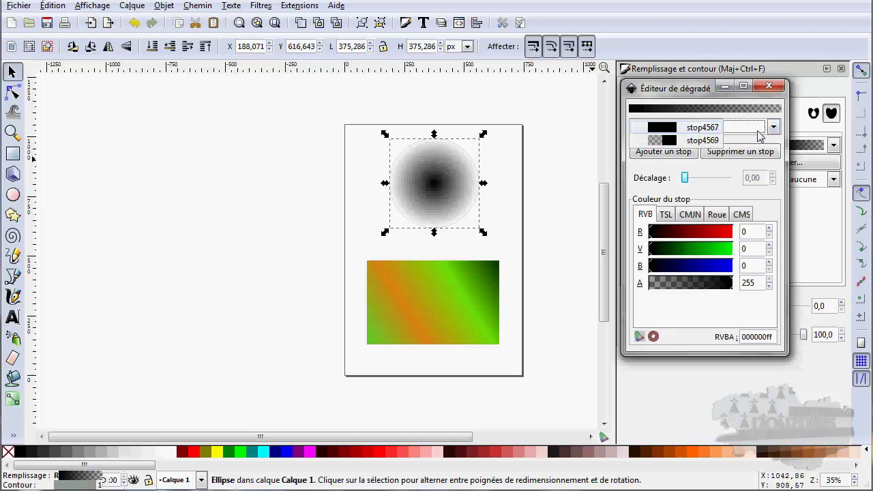
pyautogui.click(687, 140)
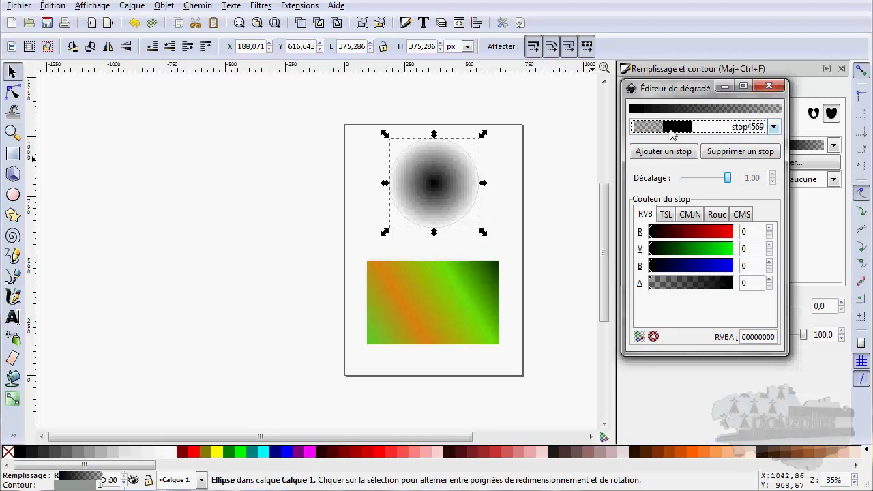
pyautogui.moveTo(648, 268); pyautogui.dragTo(711, 267)
pyautogui.moveTo(652, 252); pyautogui.dragTo(707, 257)
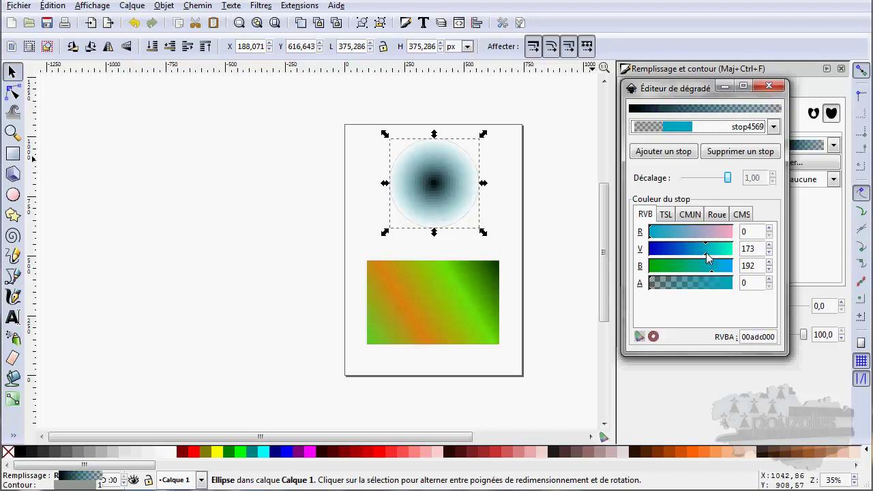
pyautogui.moveTo(706, 252); pyautogui.dragTo(686, 251)
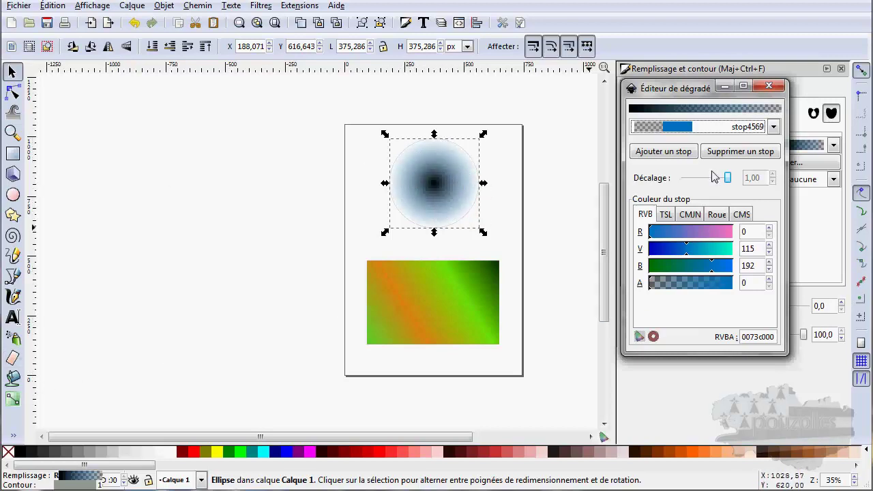
# Add an intermediate stop at 0.50 offset to the radial gradient and colour it with green 67 and blue 173.
pyautogui.click(671, 156)
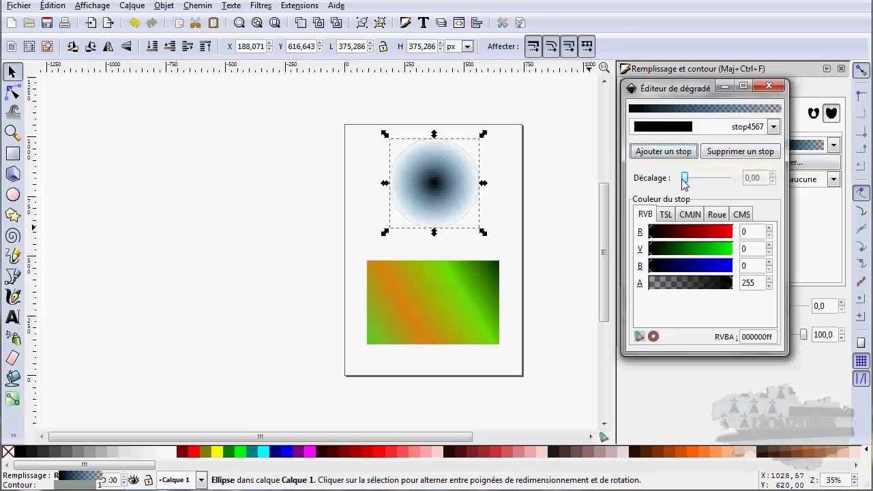
pyautogui.click(682, 130)
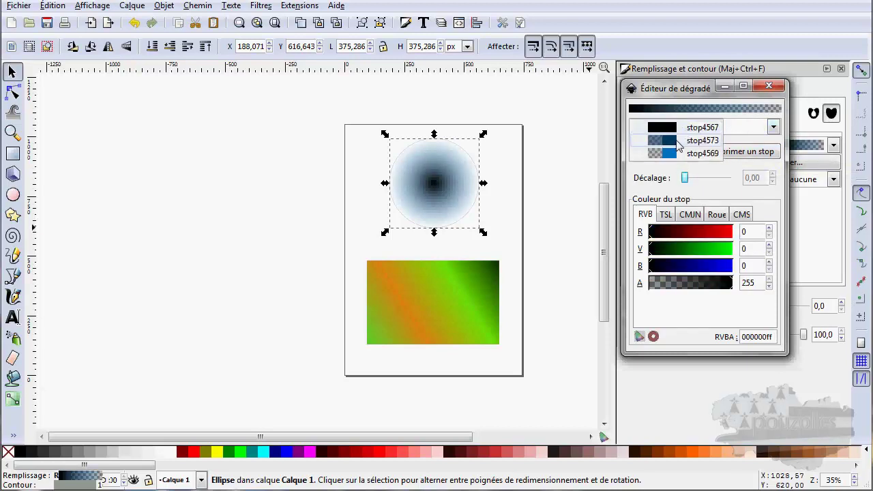
pyautogui.click(678, 138)
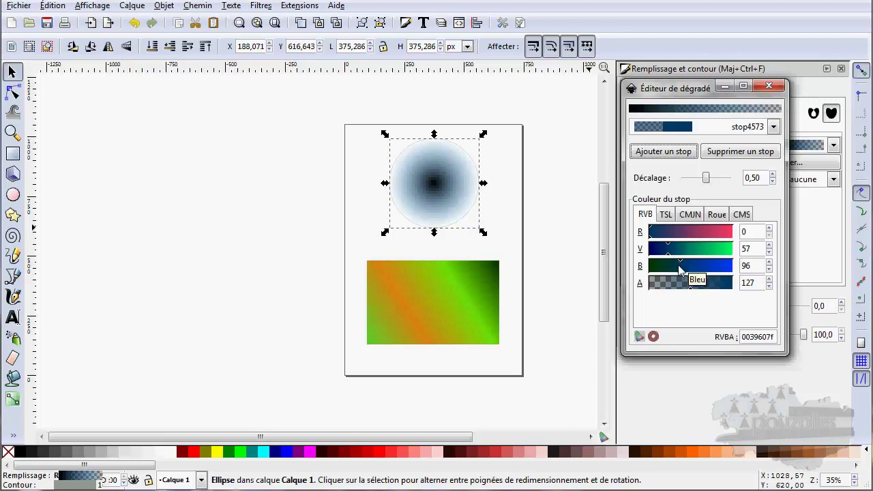
pyautogui.moveTo(682, 273); pyautogui.dragTo(672, 255)
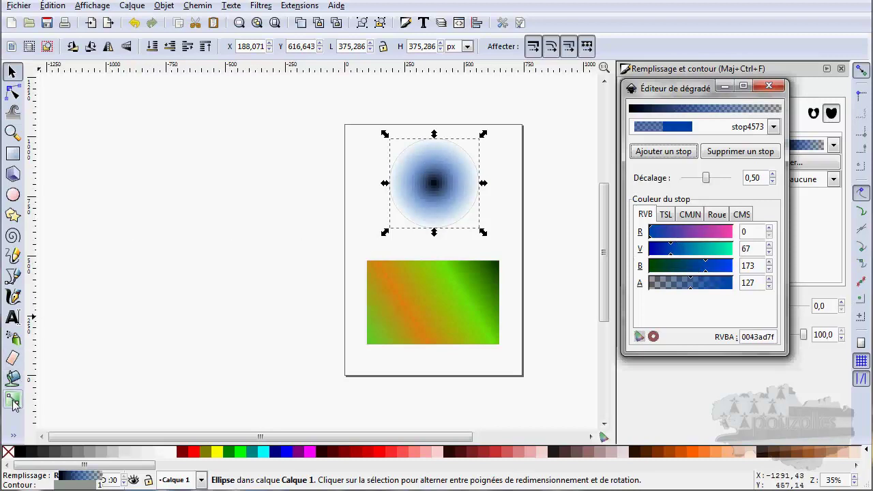
# With the Gradient tool, move the circle's middle stop slightly outward and add another stop between it and the centre.
pyautogui.click(12, 401)
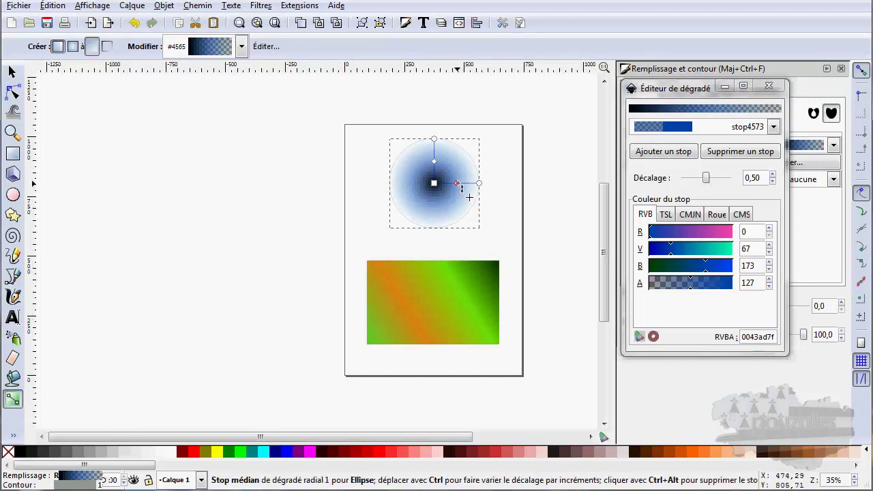
pyautogui.keyDown('ctrl'); pyautogui.keyDown('alt'); pyautogui.click(457, 182); pyautogui.keyUp('alt'); pyautogui.keyUp('ctrl')
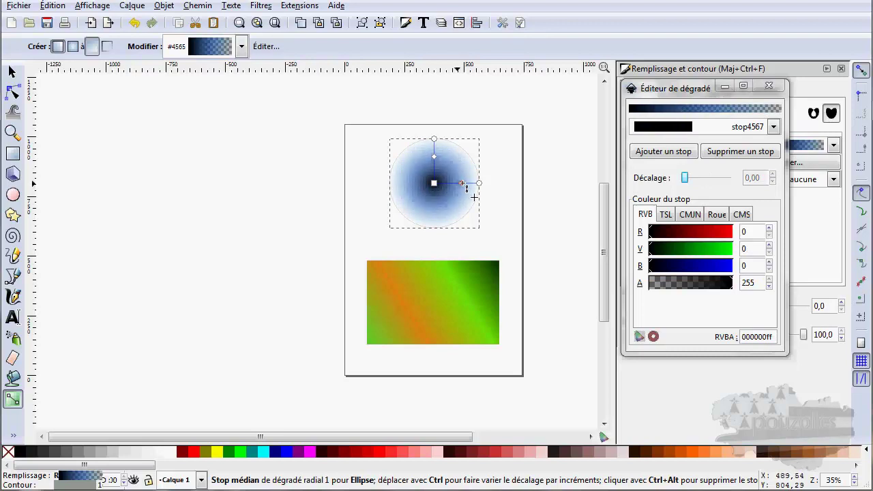
pyautogui.click(463, 183)
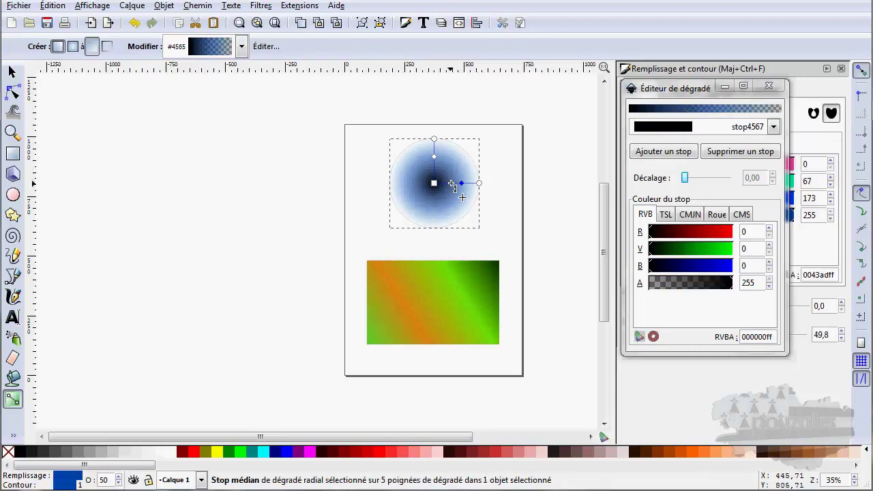
pyautogui.doubleClick(452, 184)
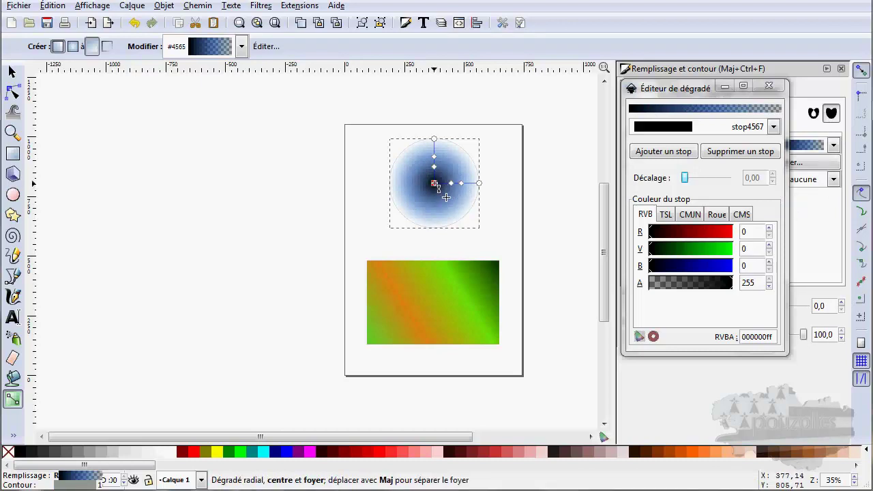
# Copy the centre stop's black onto the new inner stop, and move that stop slightly closer to the centre.
pyautogui.click(435, 184)
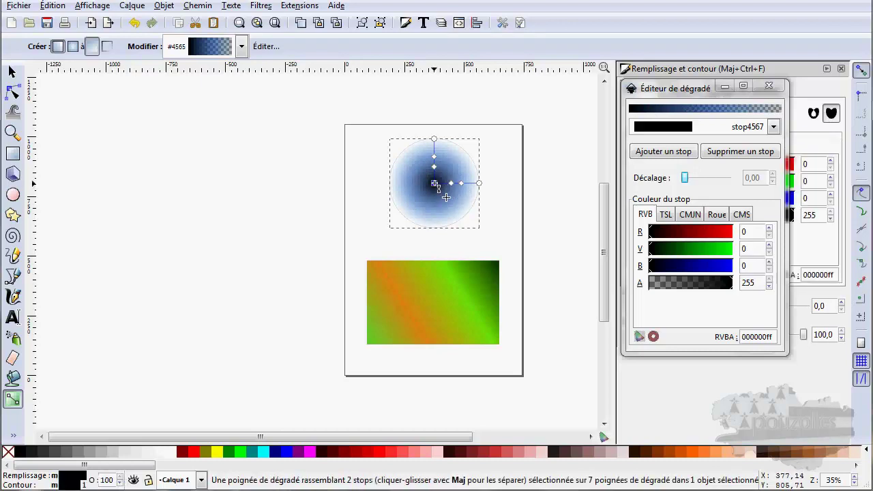
pyautogui.rightClick(433, 182)
pyautogui.click(458, 245)
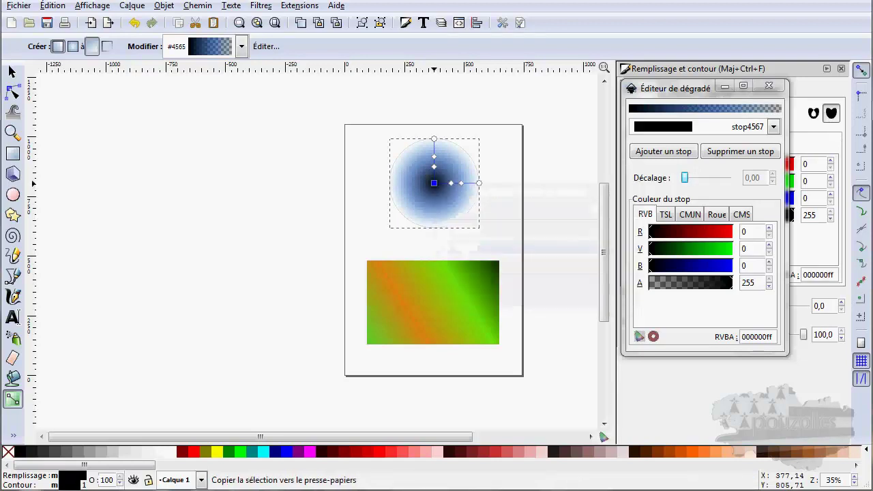
pyautogui.click(452, 184)
pyautogui.rightClick(452, 183)
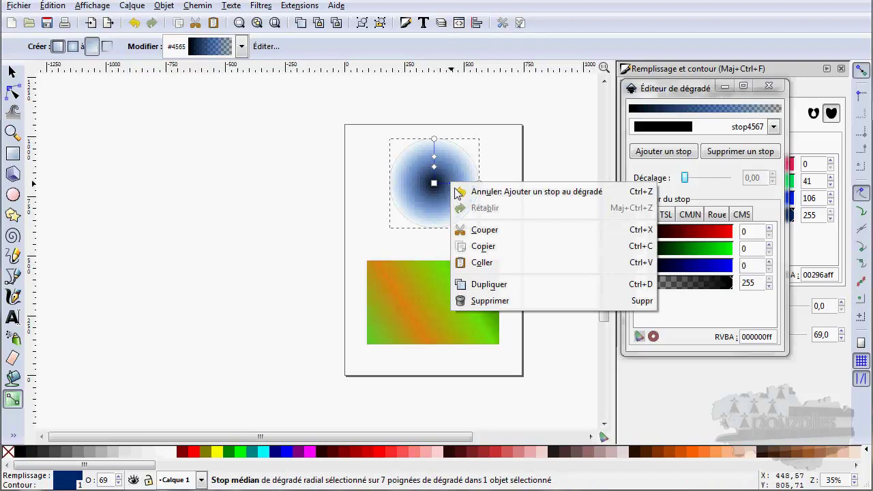
pyautogui.click(481, 262)
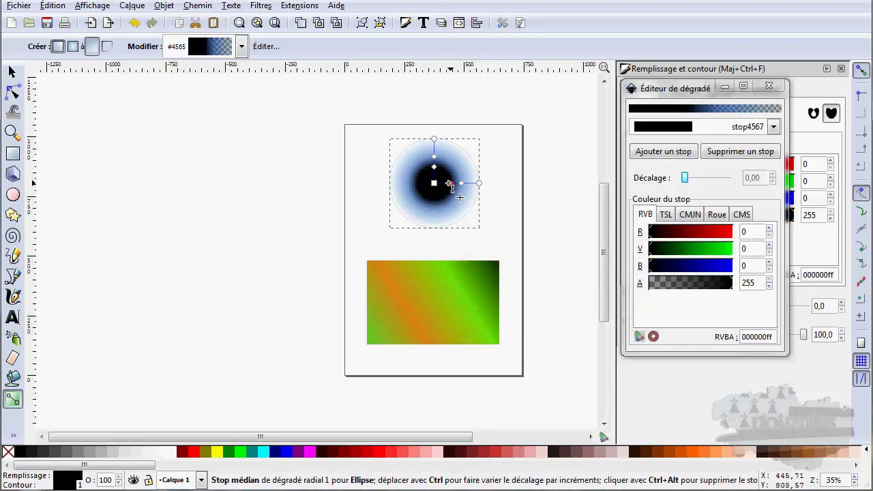
pyautogui.moveTo(448, 184); pyautogui.dragTo(447, 184)
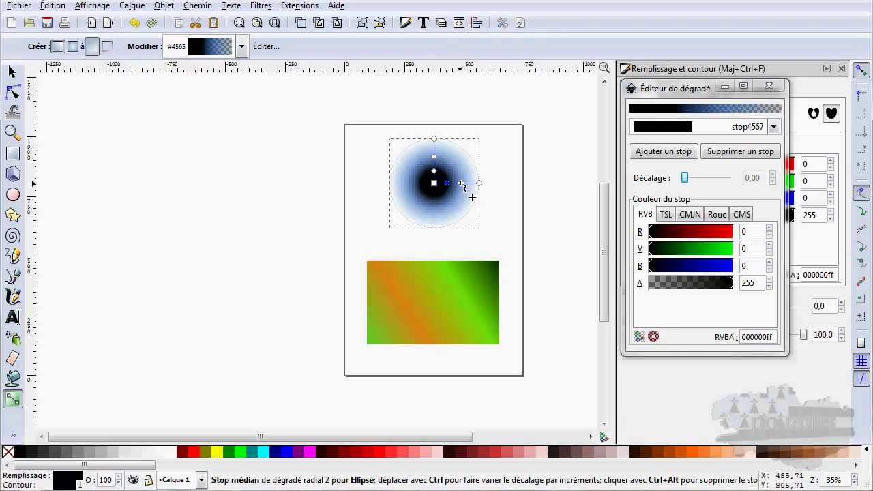
# Make the circle gradient's outer stop fully opaque with alpha 255, and turn it turquoise by setting its green to 173.
pyautogui.click(461, 184)
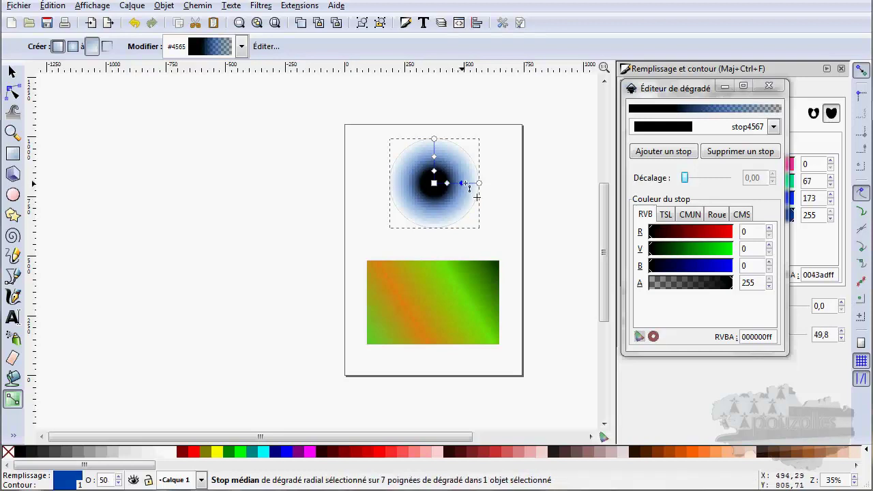
pyautogui.click(479, 182)
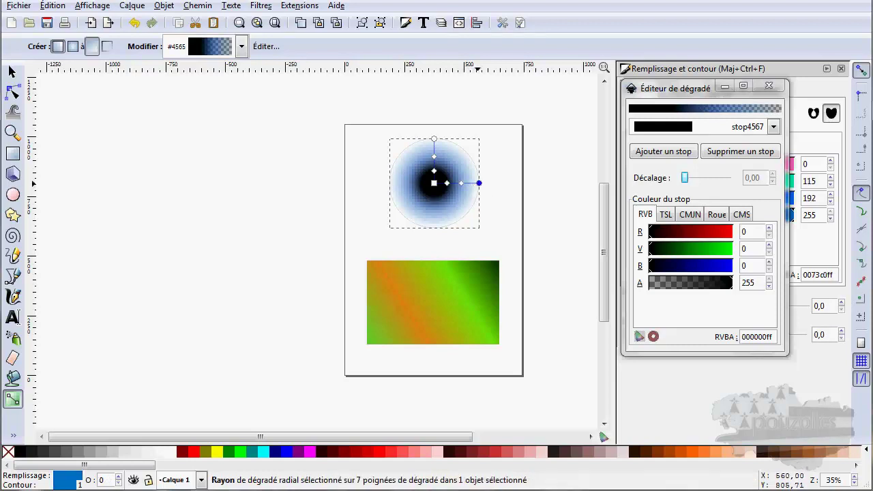
pyautogui.click(733, 127)
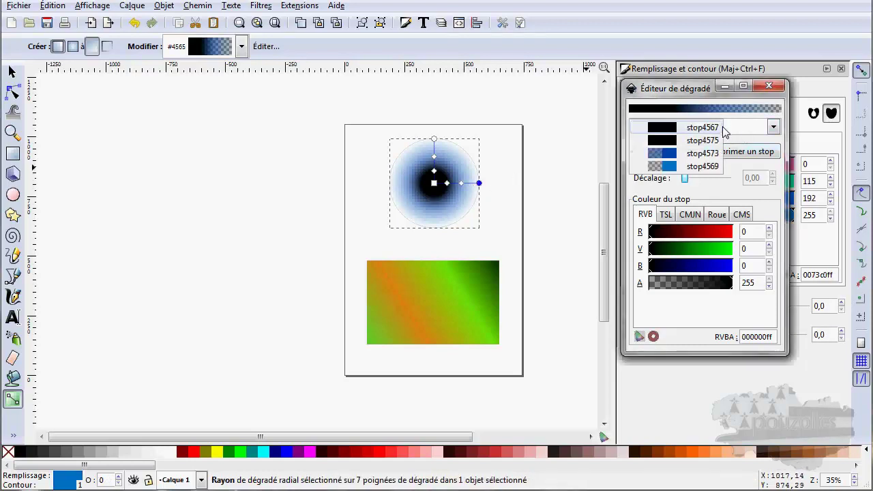
pyautogui.click(682, 167)
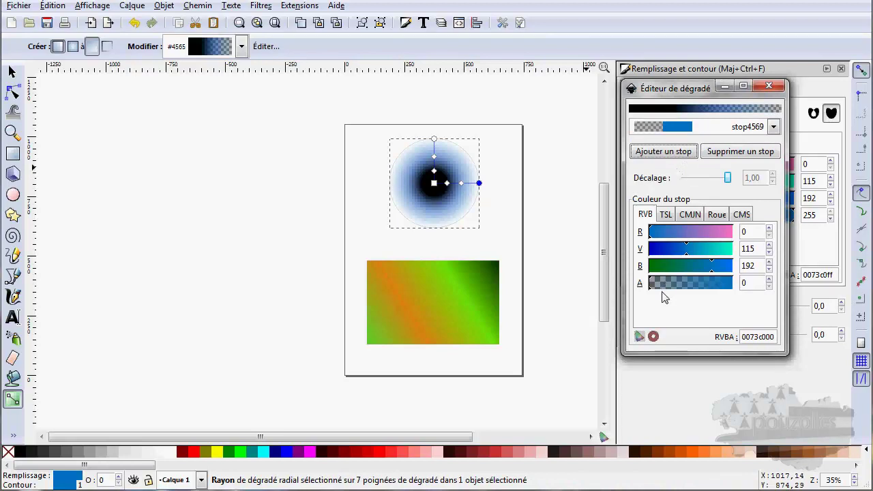
pyautogui.moveTo(651, 290); pyautogui.dragTo(736, 290)
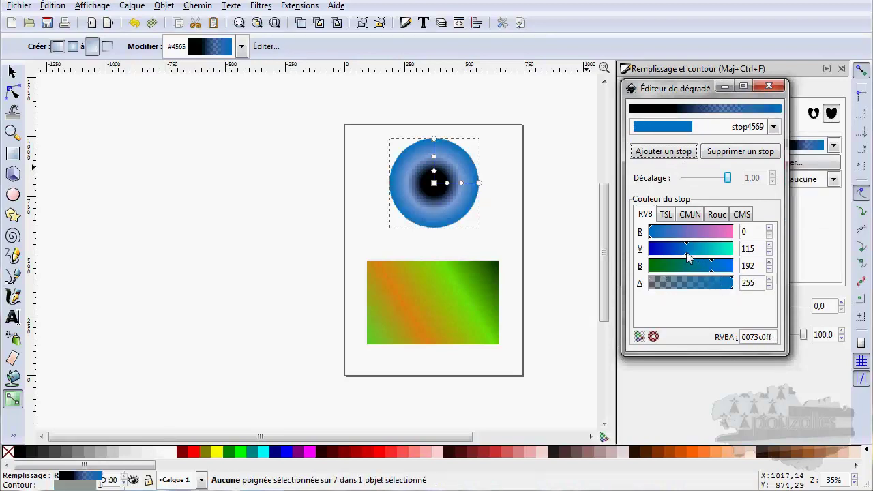
pyautogui.moveTo(686, 251); pyautogui.dragTo(708, 257)
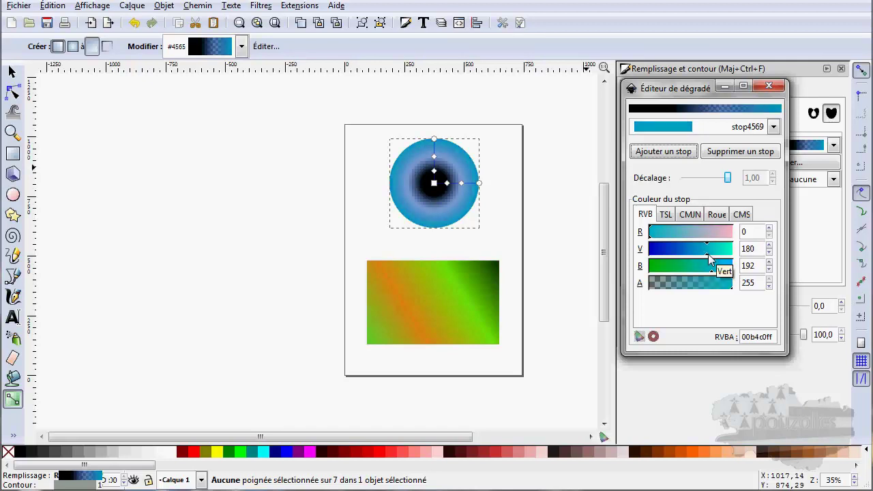
pyautogui.moveTo(708, 253); pyautogui.dragTo(704, 254)
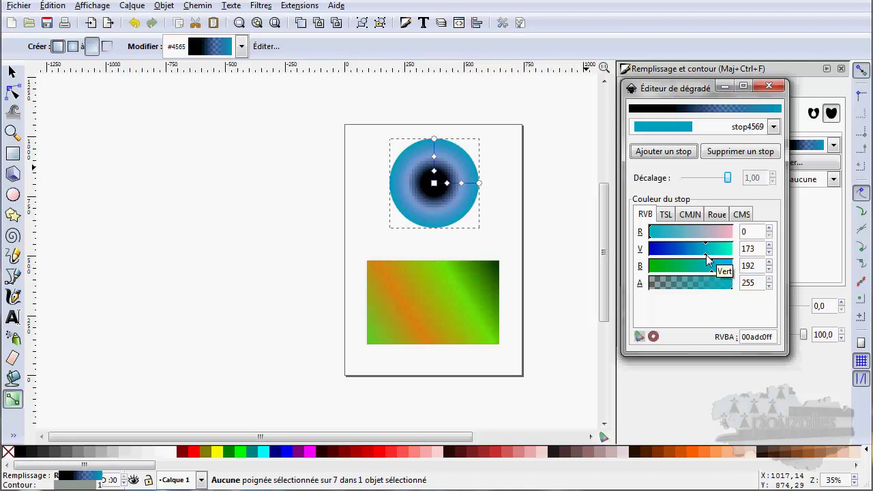
# Set the circle gradient's outer stop to alpha 182 and its middle blue stop to green 113 and alpha 159.
pyautogui.click(461, 182)
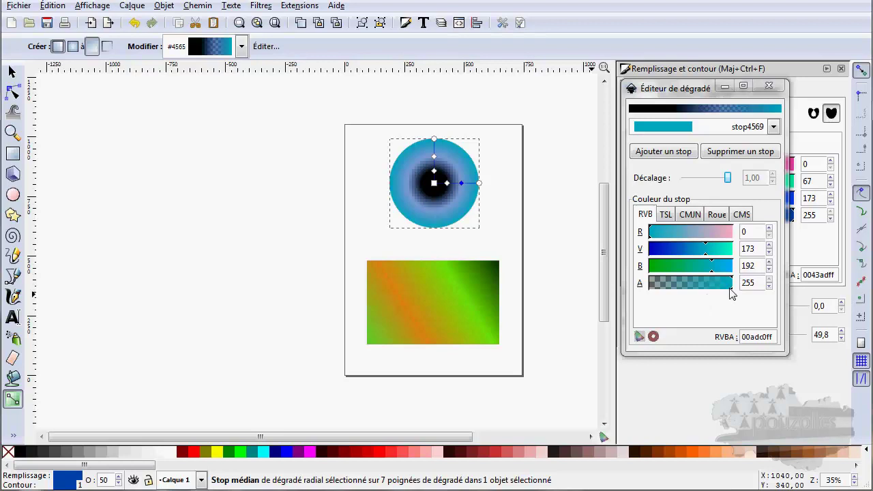
pyautogui.moveTo(731, 292); pyautogui.dragTo(711, 292)
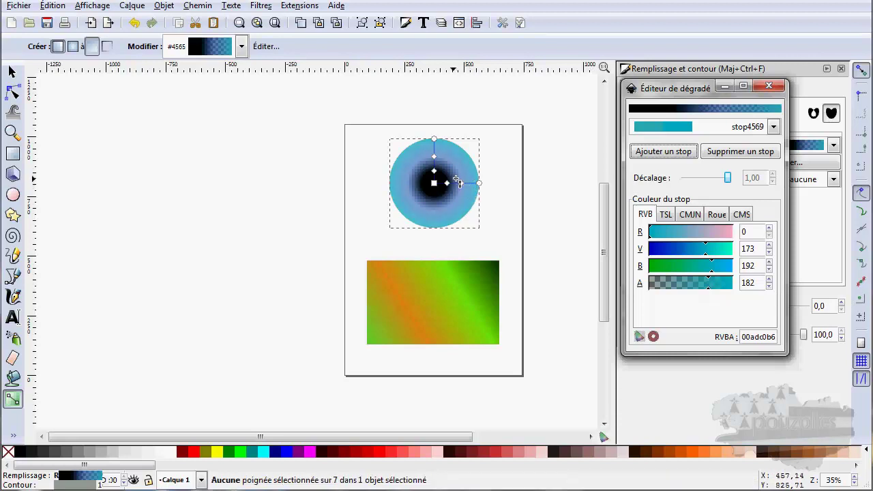
pyautogui.click(647, 133)
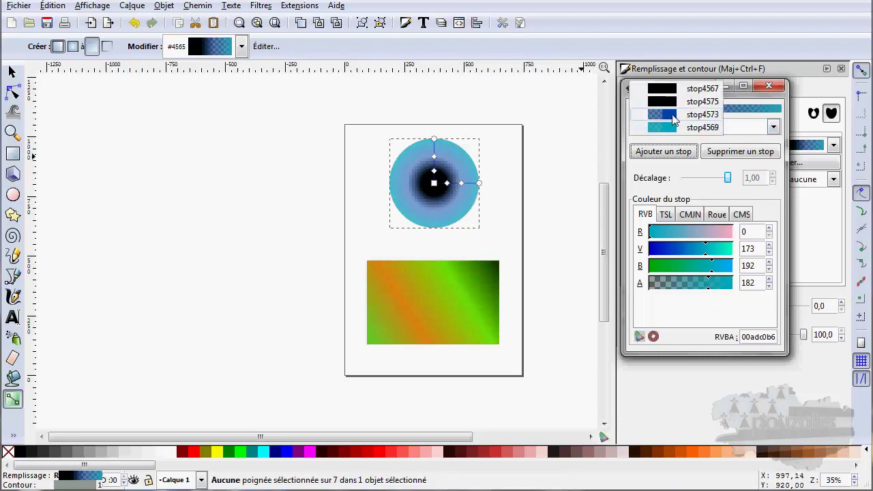
pyautogui.click(673, 117)
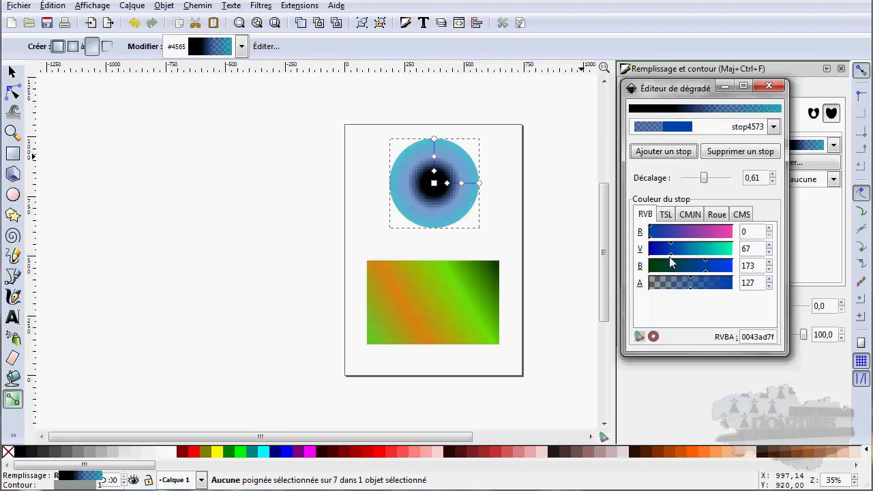
pyautogui.moveTo(670, 261); pyautogui.dragTo(688, 257)
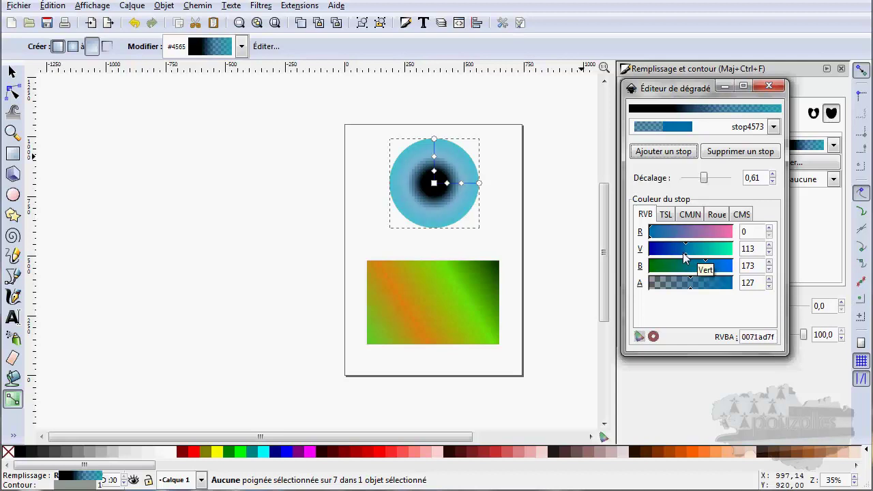
pyautogui.moveTo(693, 289)
pyautogui.mouseDown()
pyautogui.moveTo(734, 290)
pyautogui.moveTo(704, 292)
pyautogui.mouseUp()
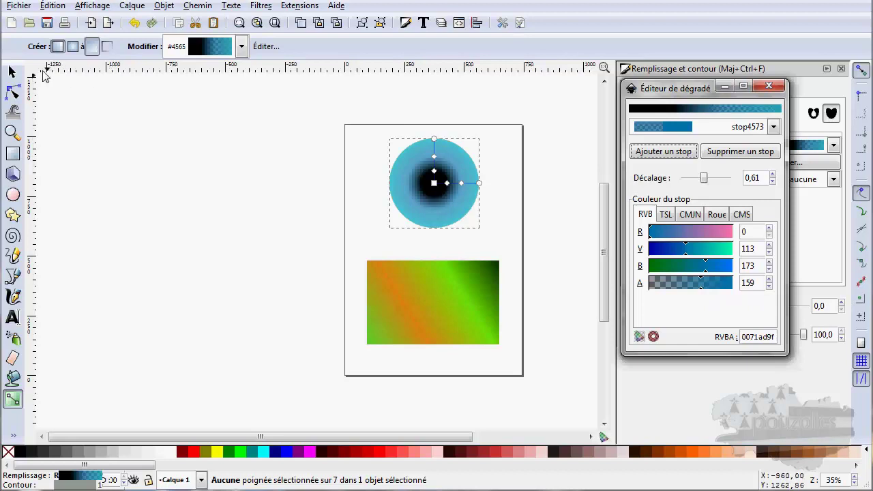
pyautogui.click(11, 71)
pyautogui.click(137, 155)
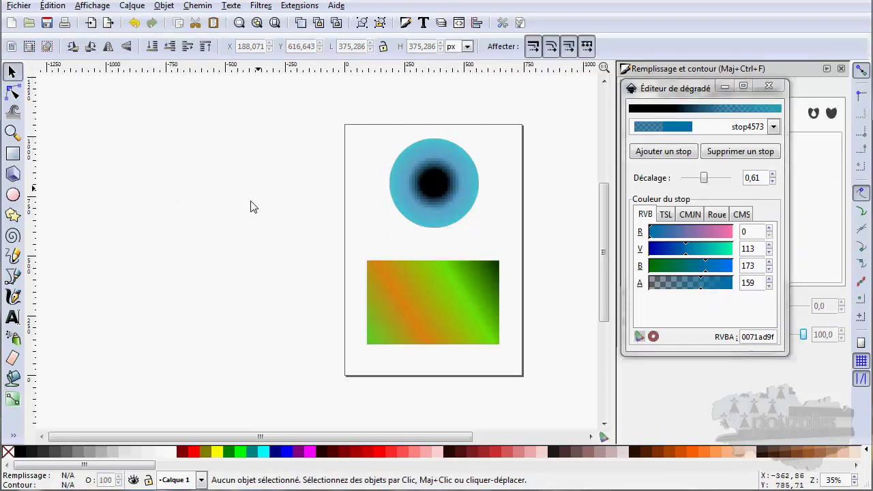
# Set the circle gradient's outer turquoise stop to alpha 255, and make the middle blue stop current in the gradient editor.
pyautogui.click(681, 132)
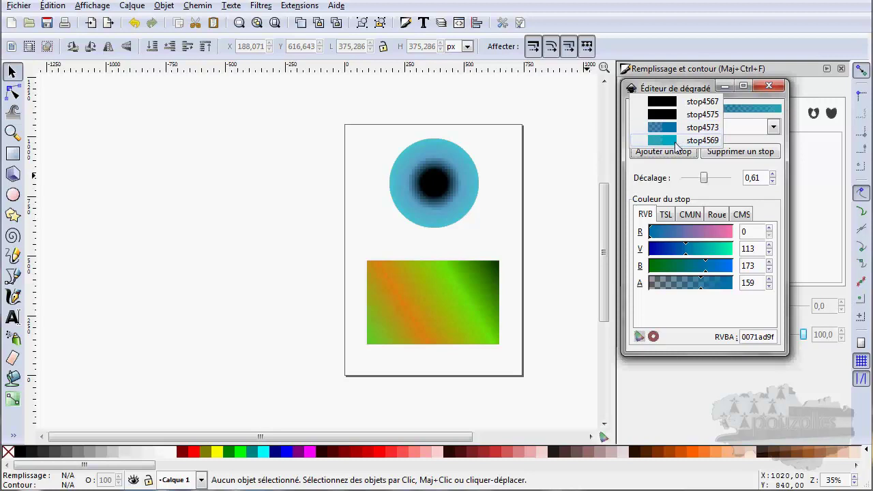
pyautogui.click(675, 141)
pyautogui.moveTo(708, 289); pyautogui.dragTo(742, 284)
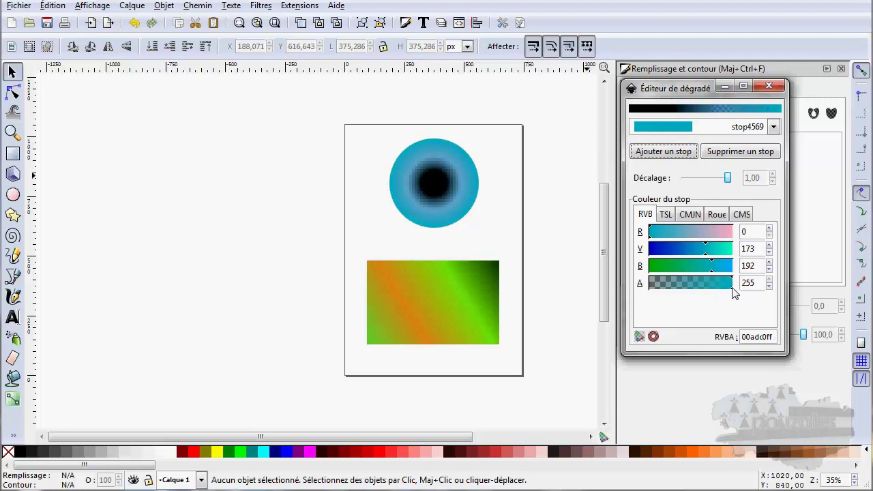
pyautogui.click(685, 126)
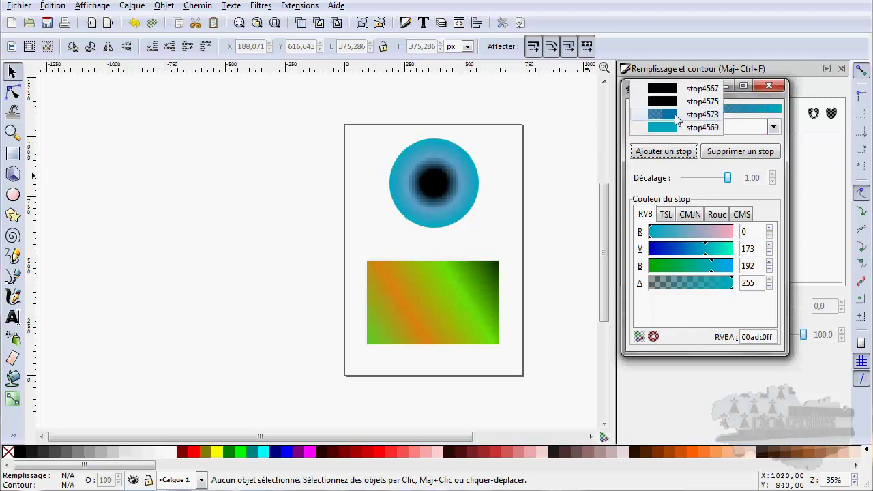
pyautogui.click(676, 115)
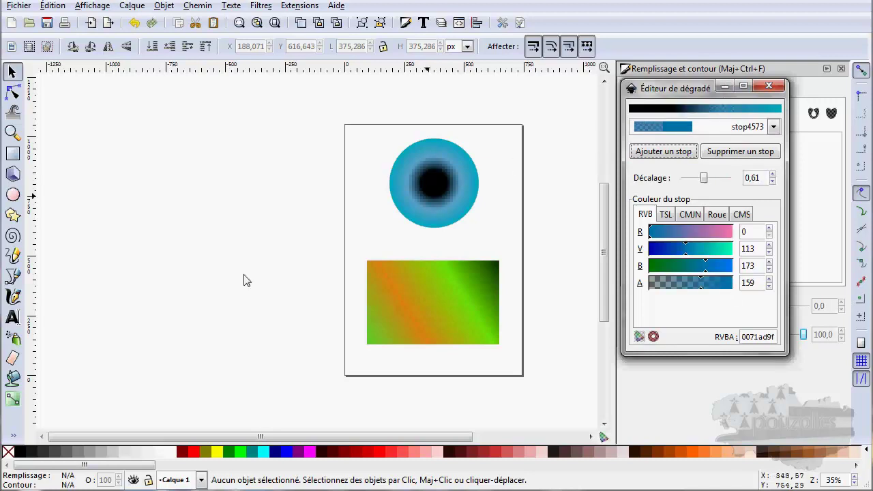
# With the Gradient tool, move the circle's middle blue stop closer to the black centre, and deselect the circle.
pyautogui.click(13, 401)
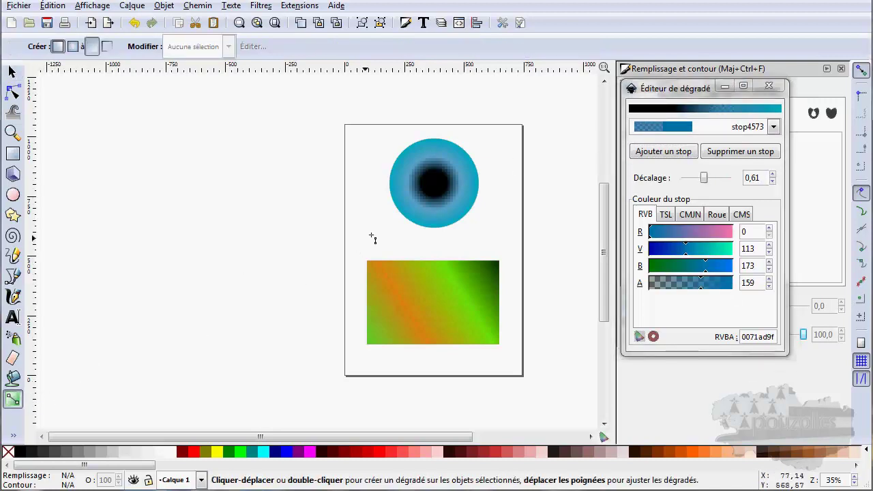
pyautogui.click(11, 71)
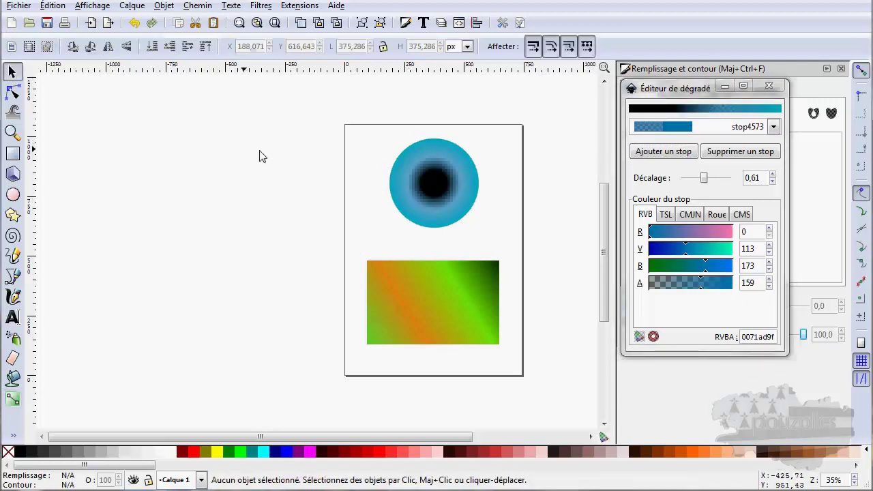
pyautogui.click(403, 155)
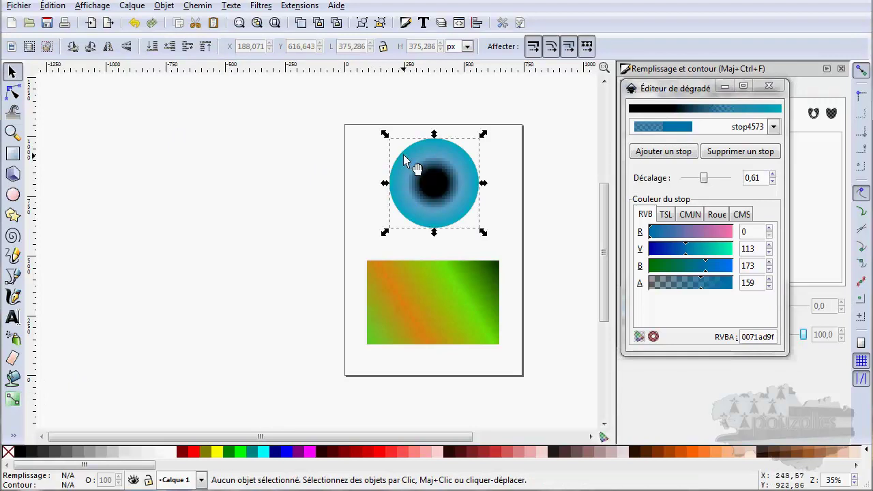
pyautogui.click(13, 401)
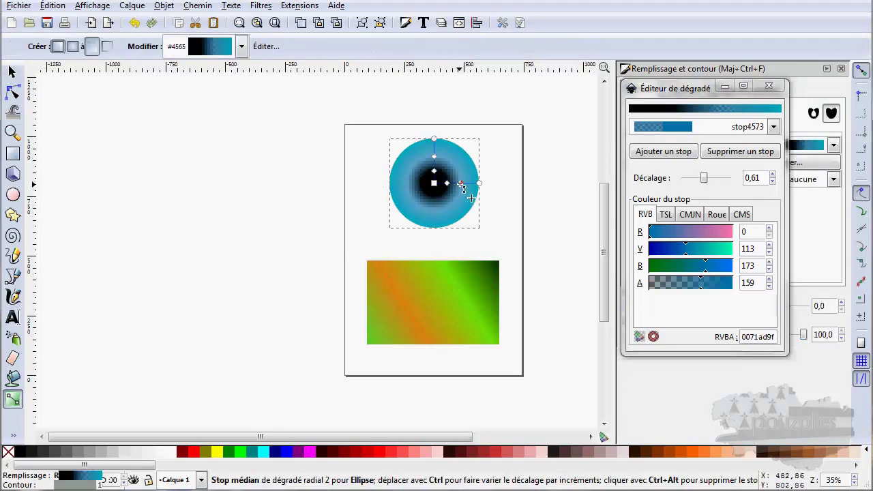
pyautogui.moveTo(463, 184)
pyautogui.mouseDown()
pyautogui.moveTo(473, 185)
pyautogui.moveTo(455, 185)
pyautogui.mouseUp()
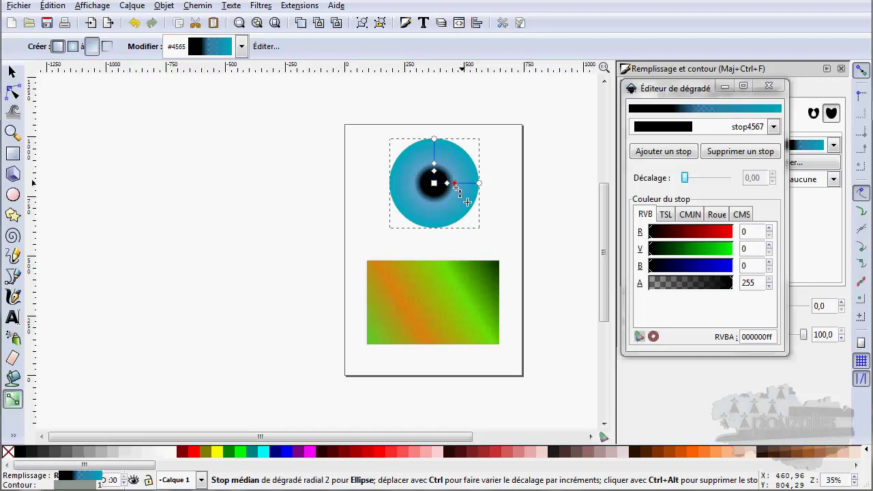
pyautogui.click(455, 184)
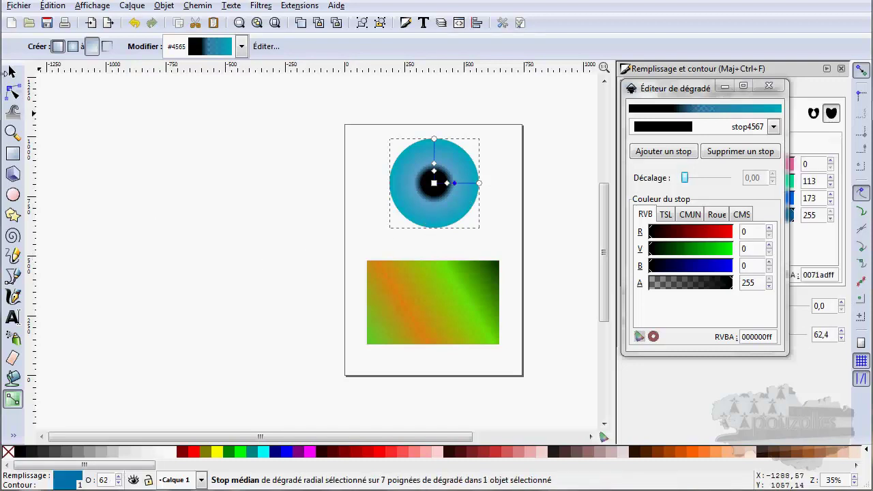
pyautogui.click(12, 71)
pyautogui.click(263, 230)
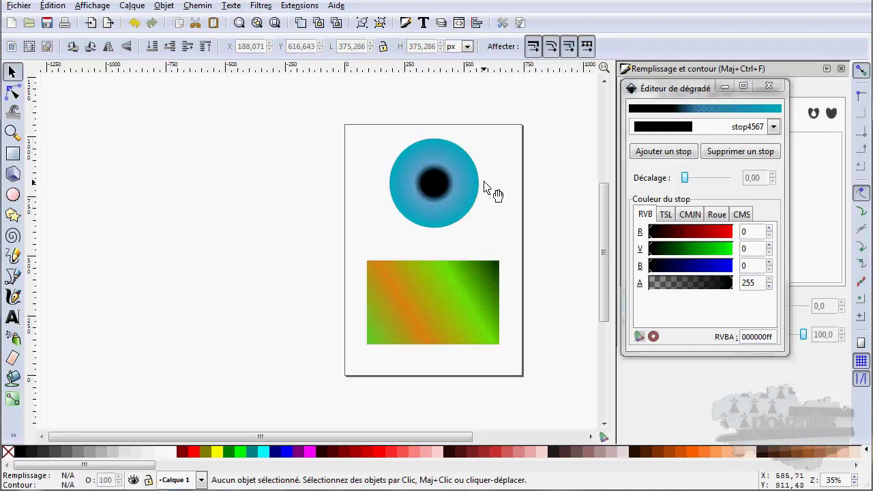
# Rotate the circle's gradient by its radius handle and back to horizontal, and shift the gradient's centre slightly to the right.
pyautogui.click(13, 399)
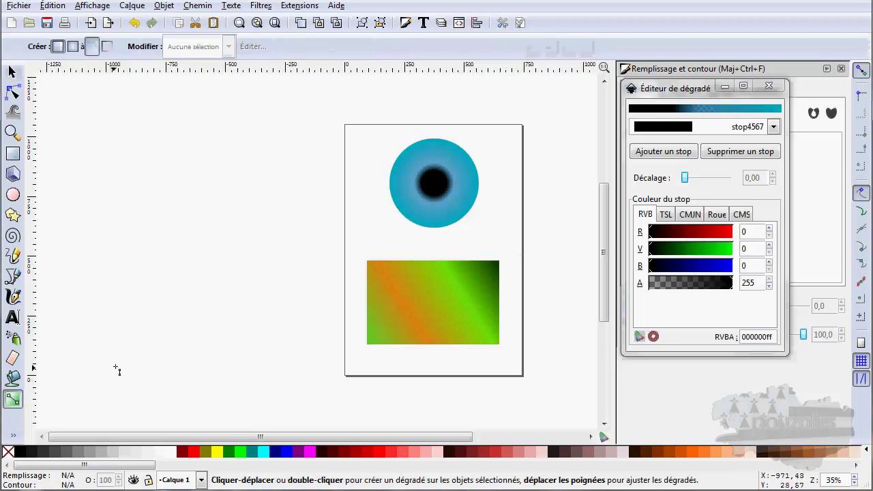
pyautogui.click(12, 71)
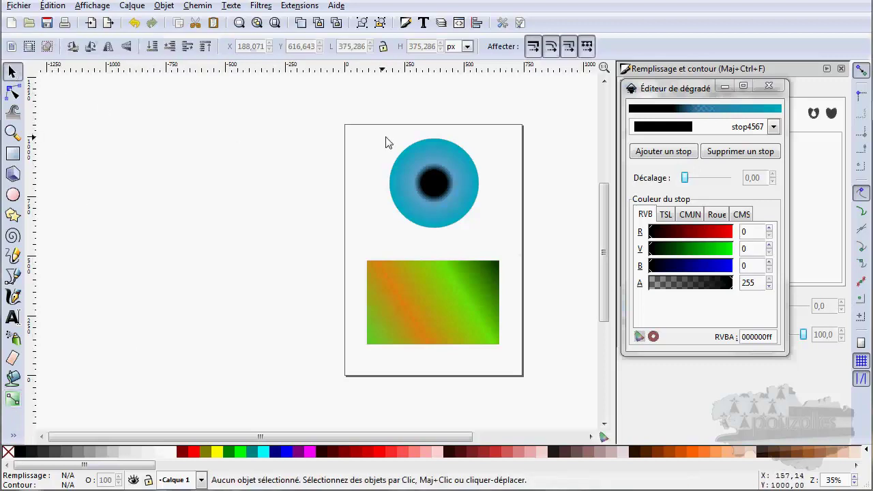
pyautogui.click(419, 154)
pyautogui.click(13, 398)
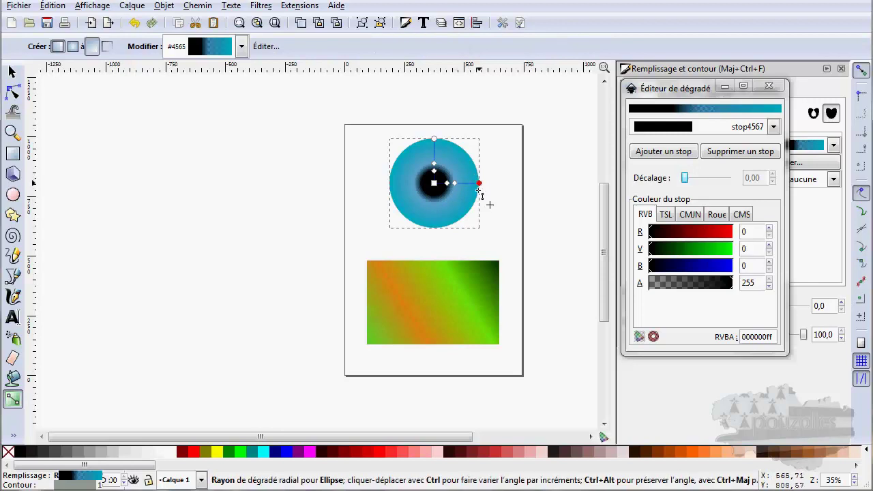
pyautogui.moveTo(479, 184); pyautogui.dragTo(467, 148)
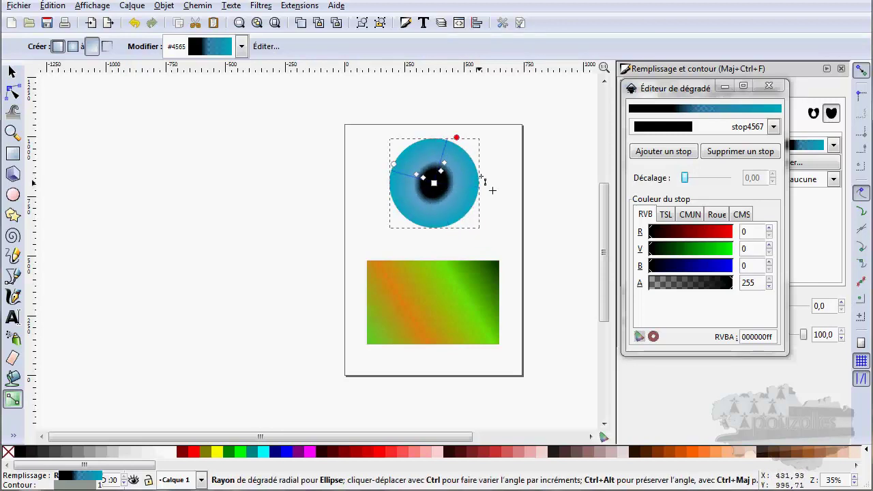
pyautogui.moveTo(484, 181); pyautogui.dragTo(435, 182)
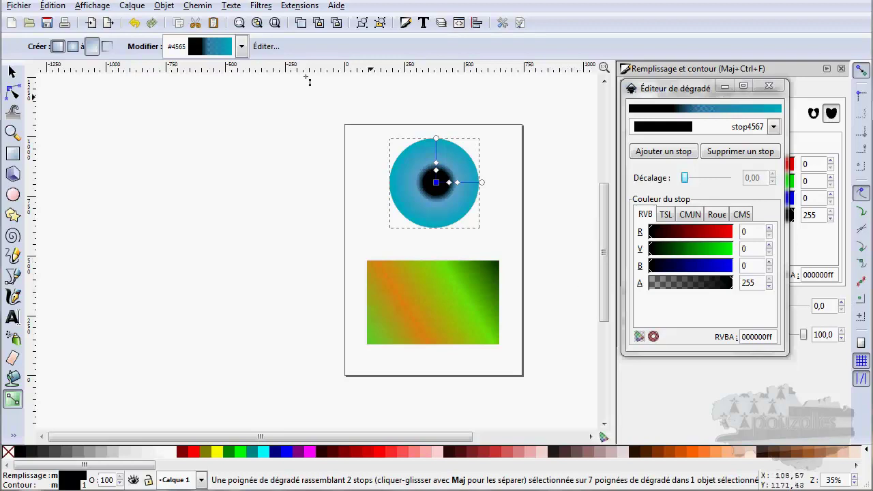
pyautogui.click(12, 71)
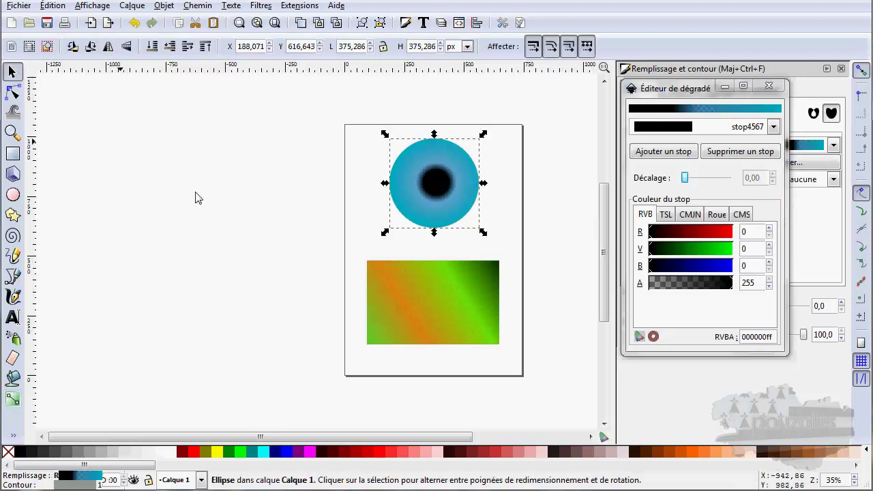
# Select the orange stop of the rectangle's linear gradient with the Gradient tool, and close the gradient editor.
pyautogui.click(395, 315)
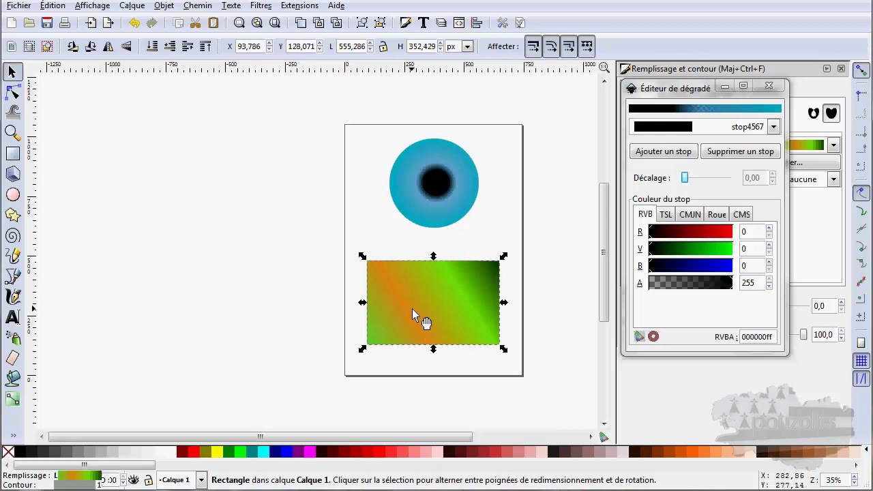
pyautogui.click(12, 401)
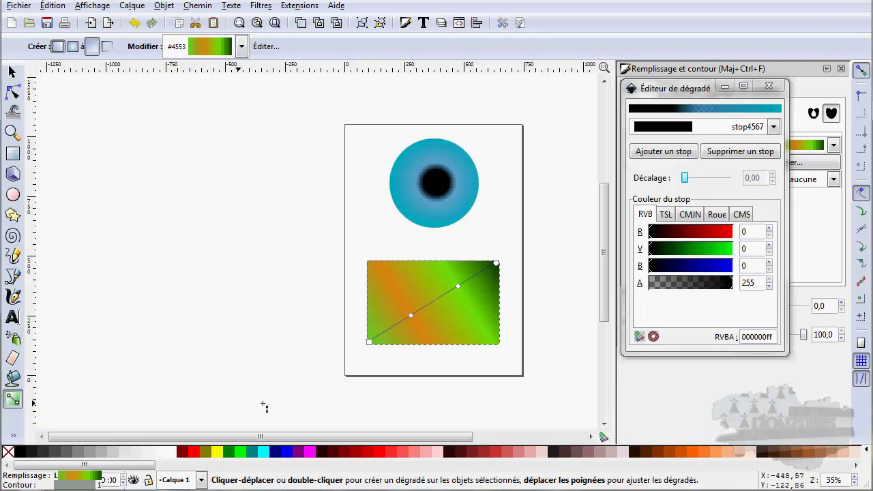
pyautogui.click(410, 316)
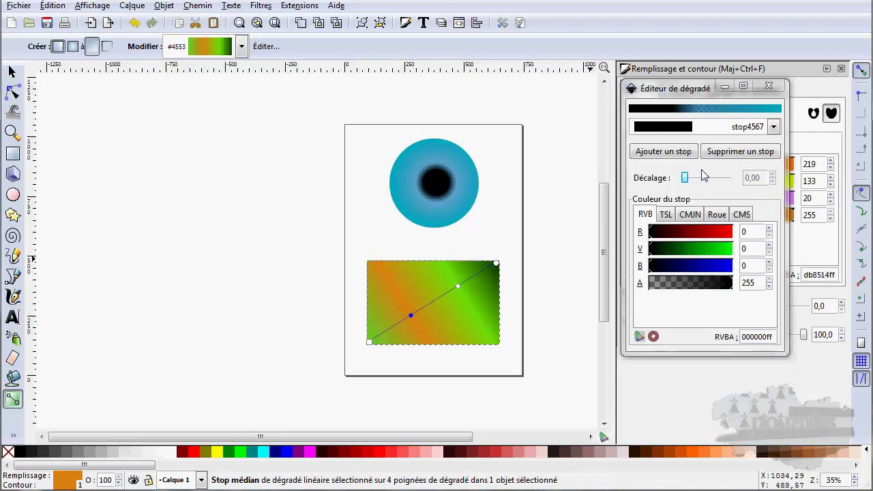
pyautogui.click(768, 89)
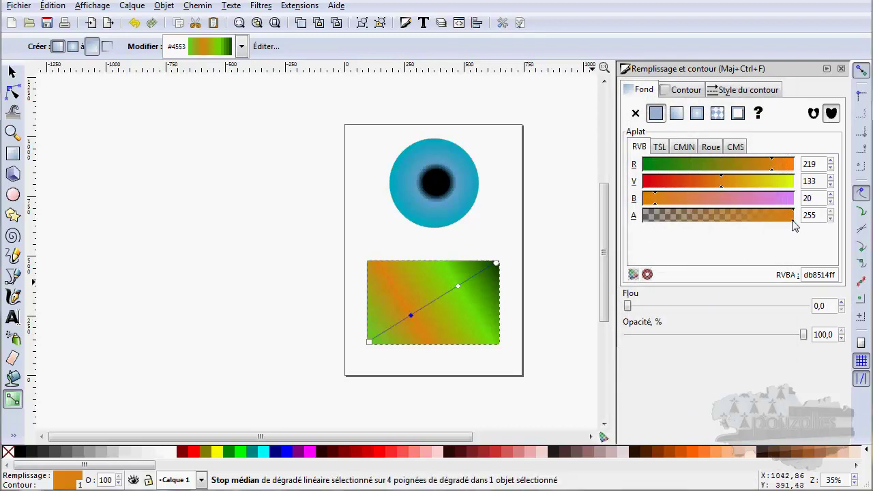
# Switch the rectangle's fill to a radial gradient and back to a linear one, resetting the gradient line to horizontal.
pyautogui.moveTo(793, 222)
pyautogui.mouseDown()
pyautogui.moveTo(629, 222)
pyautogui.moveTo(806, 218)
pyautogui.mouseUp()
pyautogui.click(696, 114)
pyautogui.click(676, 113)
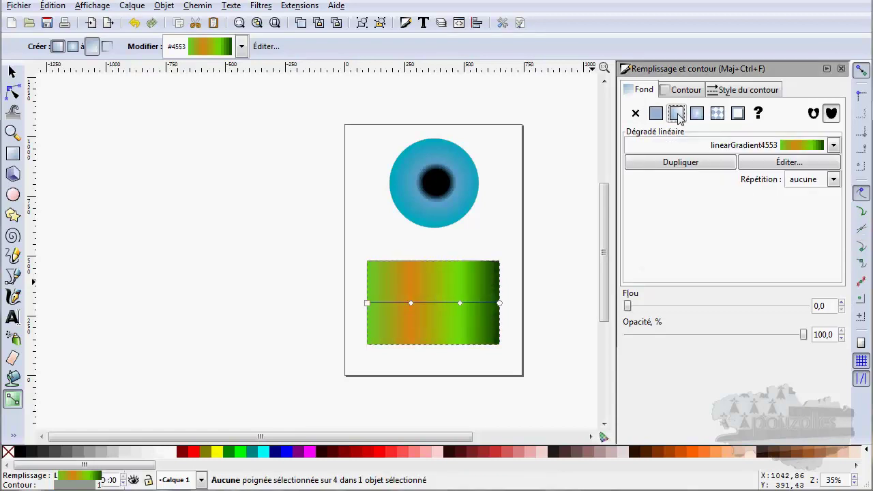
# Delete the orange stop at offset 0.33 from the rectangle's gradient, and undo the deletion.
pyautogui.click(795, 164)
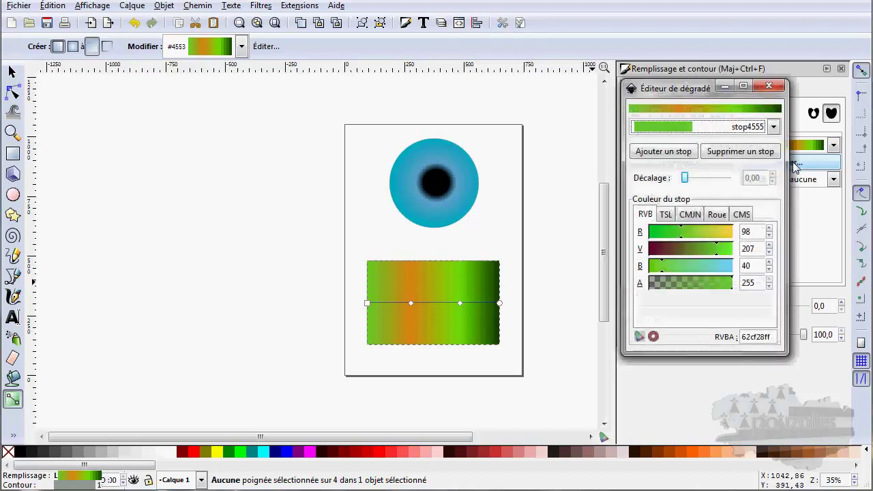
pyautogui.click(704, 133)
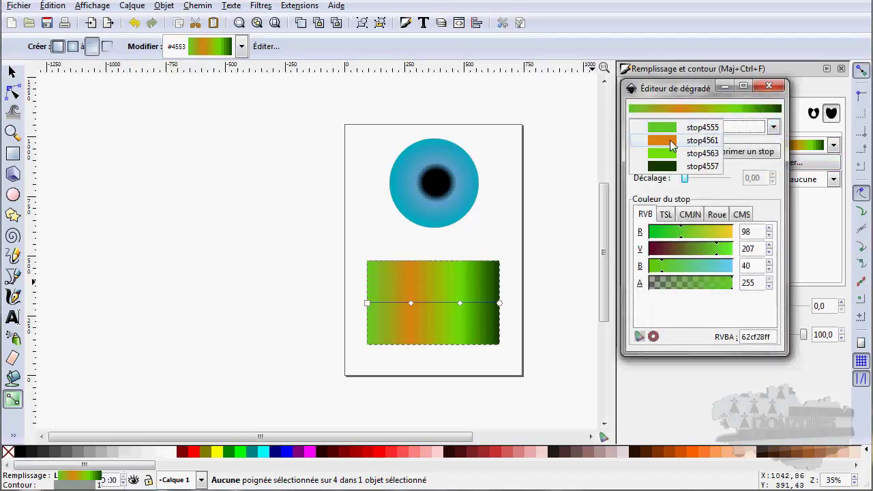
pyautogui.click(672, 140)
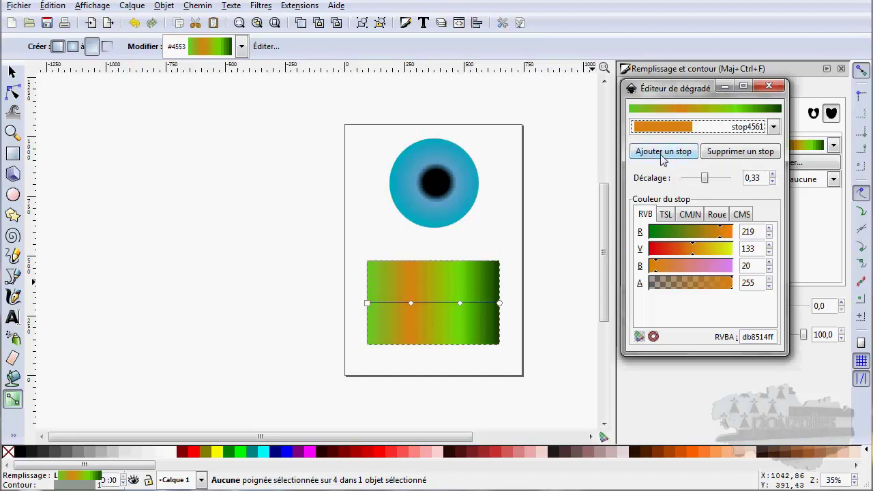
pyautogui.click(741, 156)
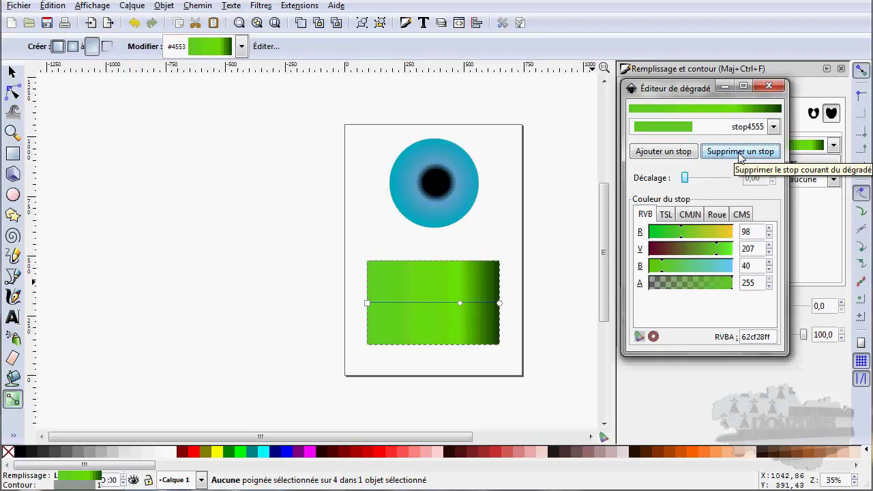
pyautogui.hotkey('ctrl', 'z')
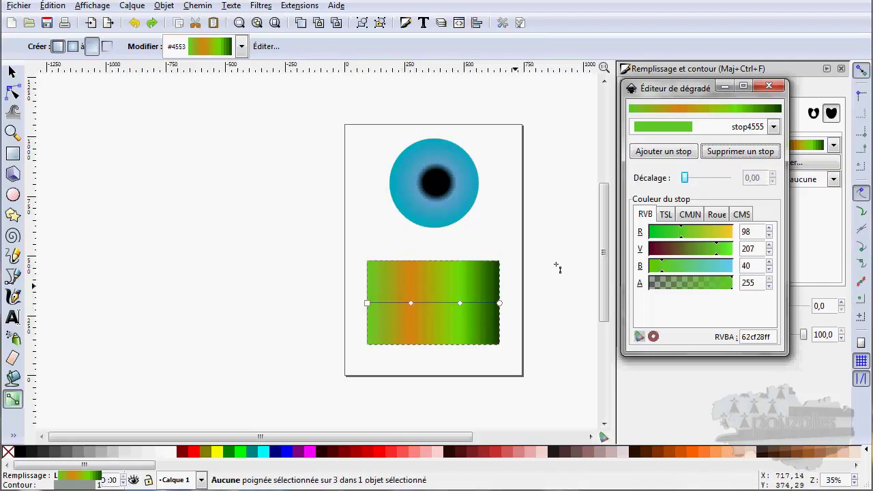
pyautogui.click(769, 86)
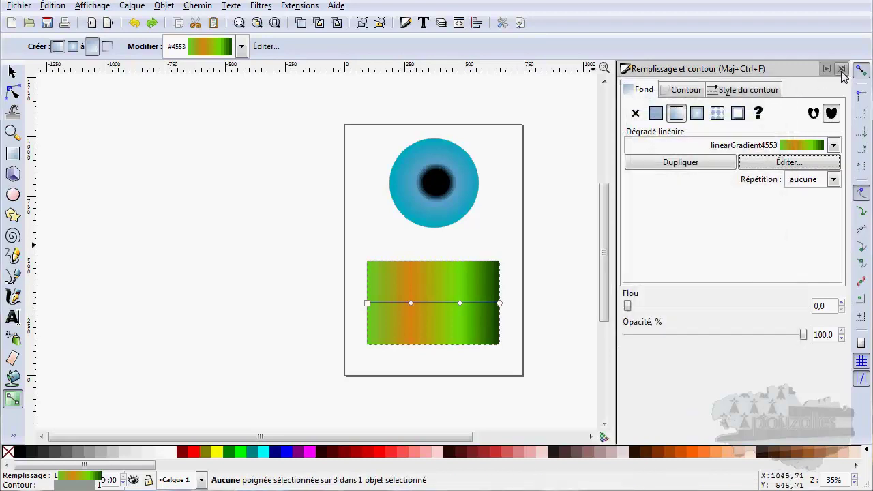
# Delete the orange middle stop directly on the rectangle's linear gradient line.
pyautogui.click(842, 69)
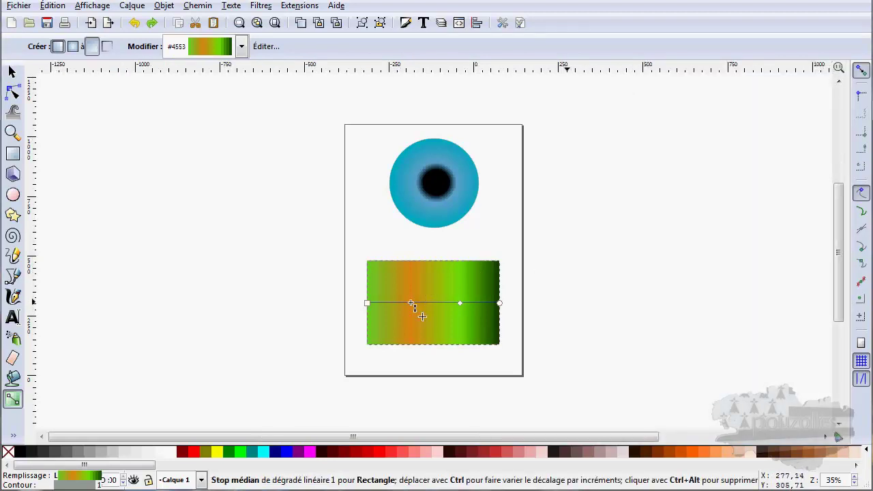
pyautogui.click(411, 303)
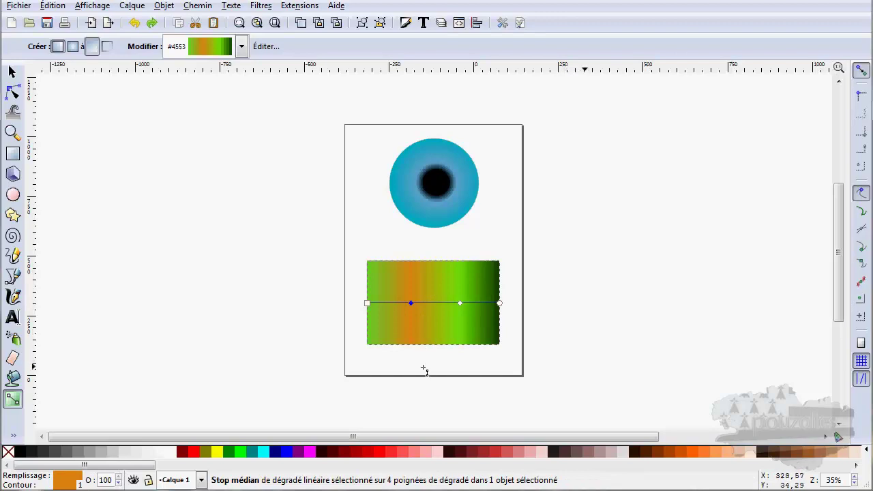
pyautogui.press('Delete')
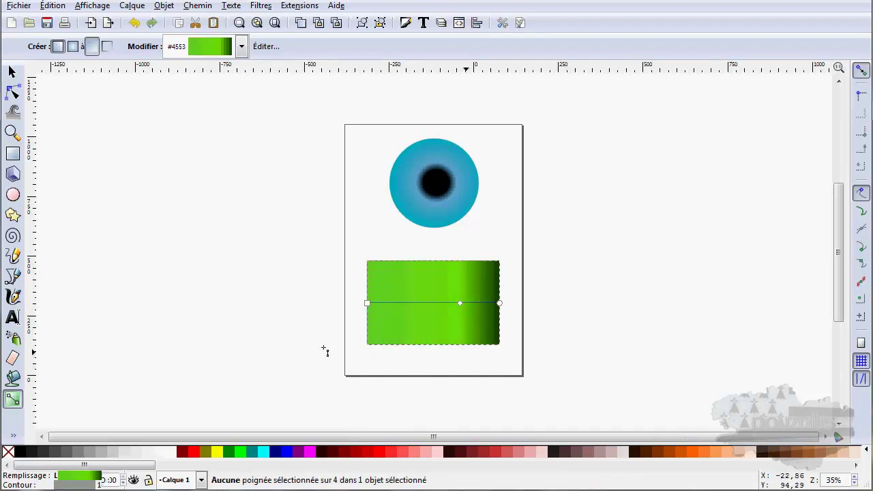
# Open the rectangle's linear gradient in the gradient editor and add a stop after its start stop.
pyautogui.click(80, 475)
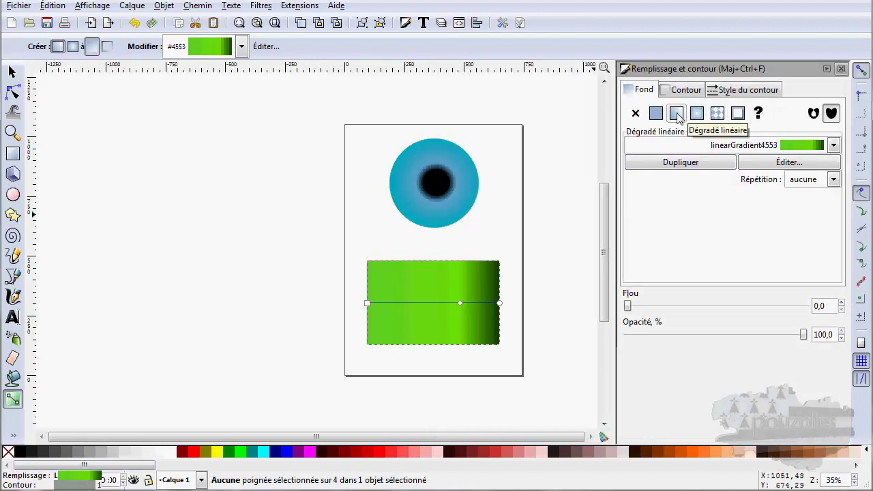
pyautogui.click(793, 165)
pyautogui.moveTo(694, 88); pyautogui.dragTo(741, 133)
pyautogui.click(685, 197)
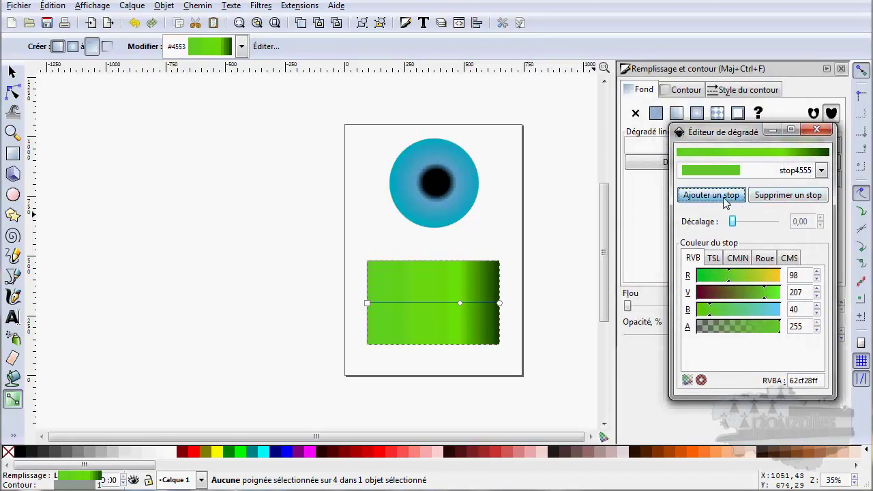
pyautogui.click(747, 172)
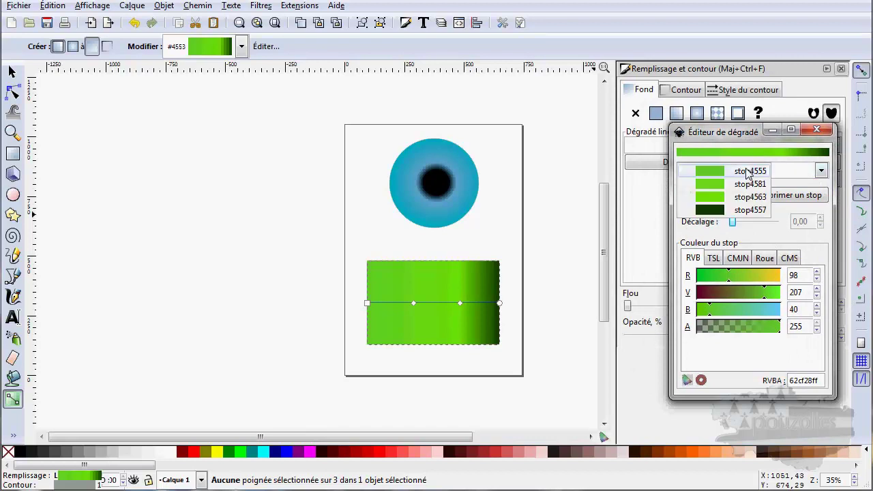
pyautogui.click(448, 305)
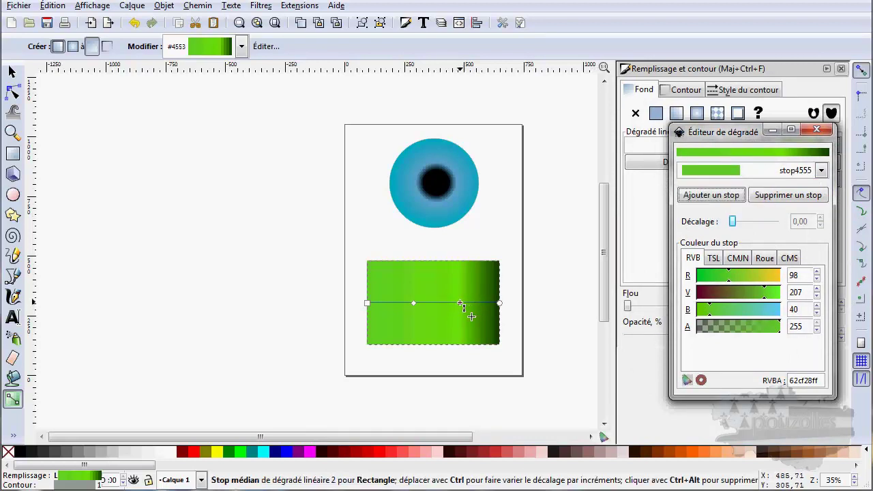
# Nudge the two middle stops along the rectangle's gradient line and recolour the start stop to RGB 75, 150, 40.
pyautogui.moveTo(460, 304); pyautogui.dragTo(407, 303)
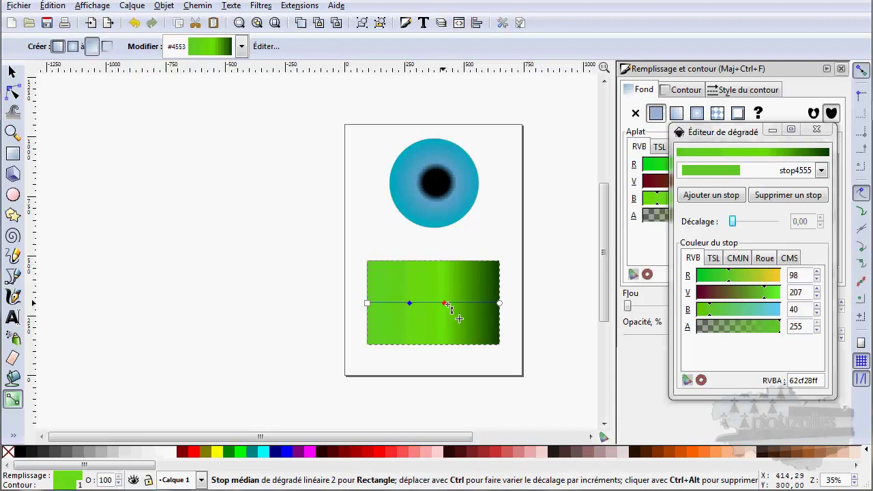
pyautogui.moveTo(444, 304); pyautogui.dragTo(463, 304)
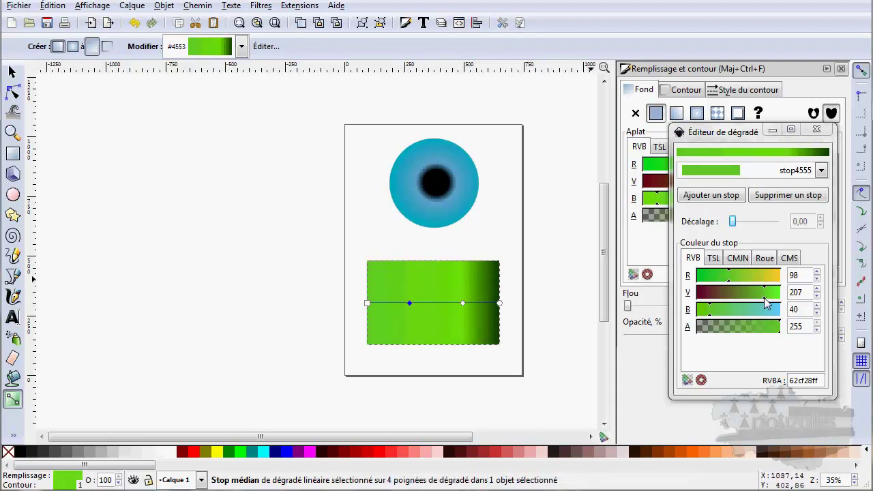
pyautogui.moveTo(766, 303); pyautogui.dragTo(722, 284)
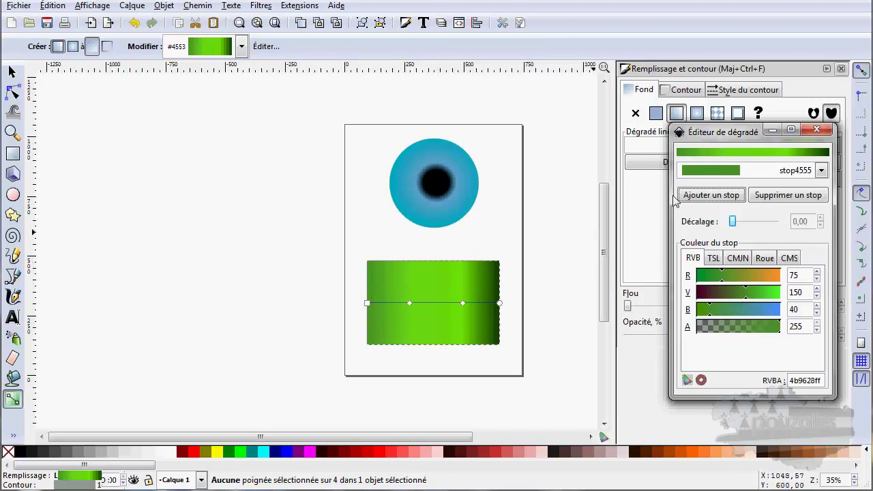
pyautogui.click(816, 130)
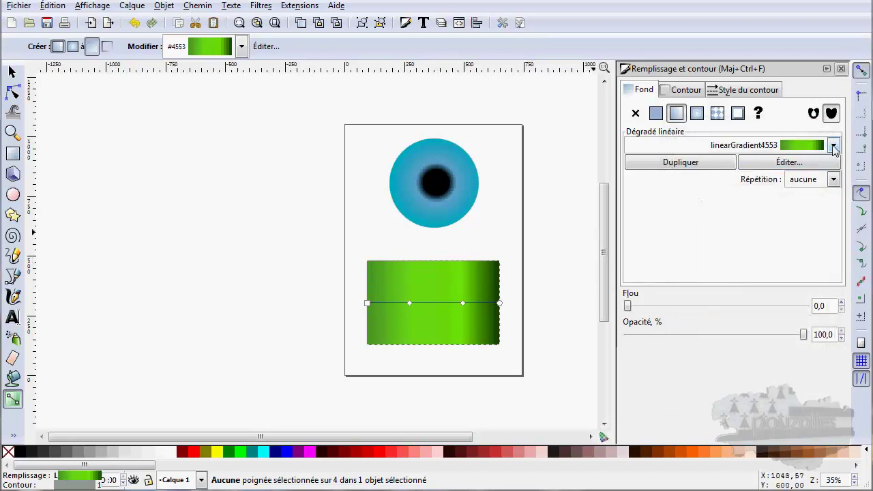
# Redraw the rectangle's linear gradient as a short diagonal on the empty canvas and delete its dark green end stop.
pyautogui.click(834, 147)
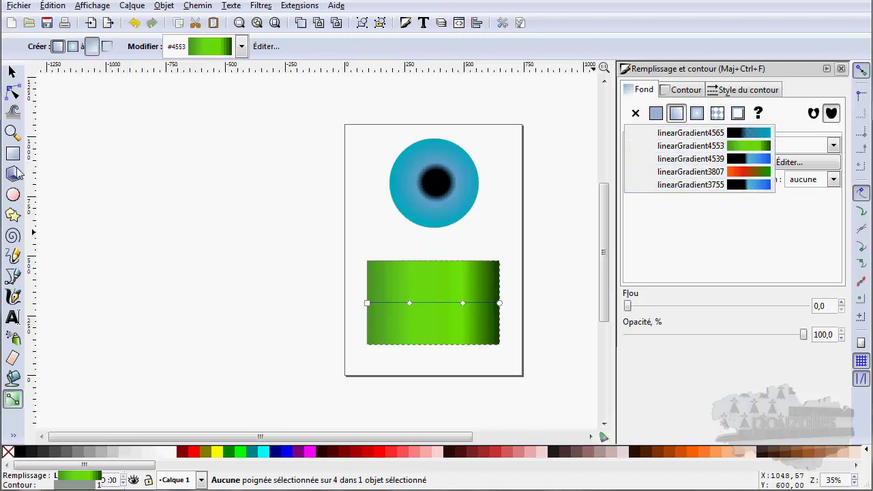
pyautogui.click(190, 202)
pyautogui.moveTo(168, 176); pyautogui.dragTo(196, 218)
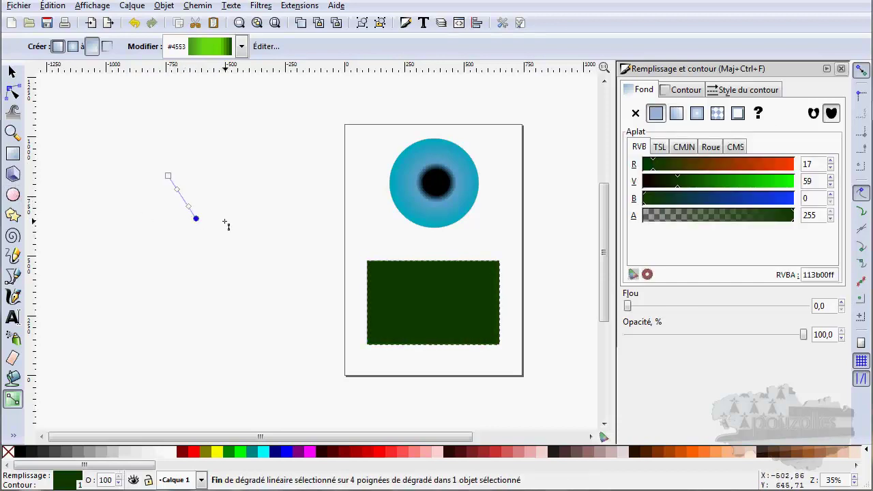
pyautogui.hotkey('ctrl', 'z')
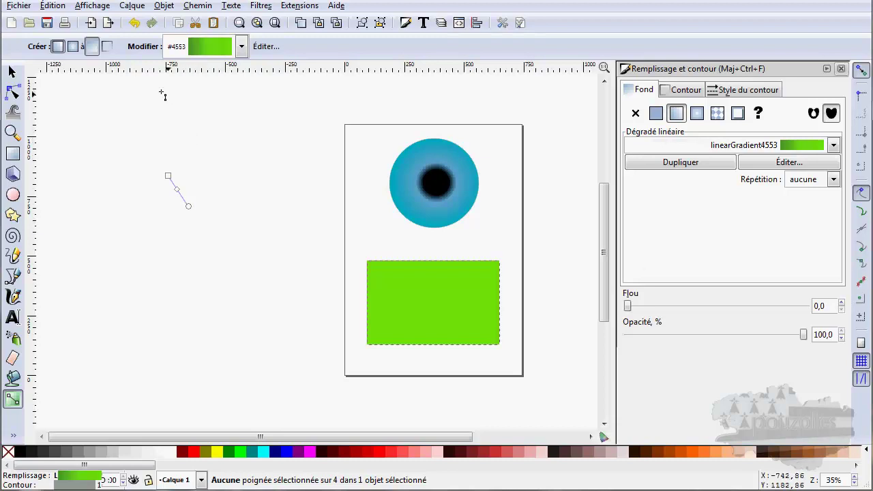
# Draw a circle about 350 px wide beside the page and fill it with a radial gradient using linearGradient3755.
pyautogui.click(12, 195)
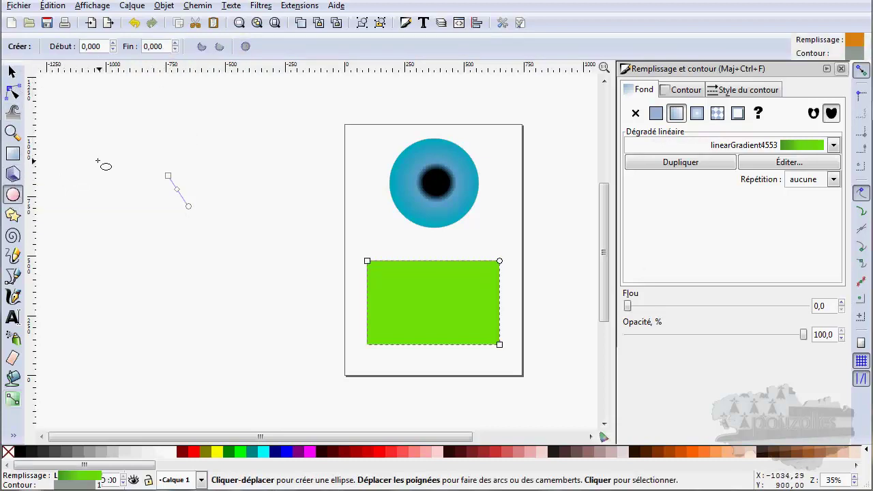
pyautogui.moveTo(100, 158); pyautogui.dragTo(188, 233)
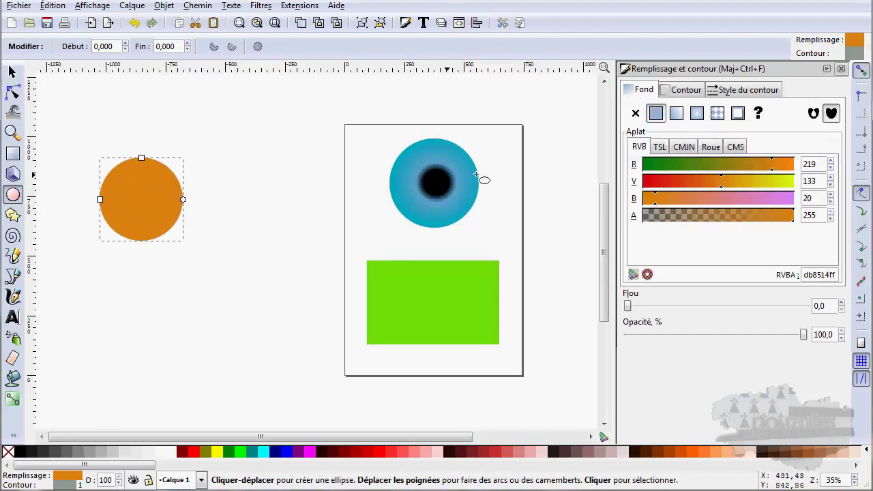
pyautogui.click(676, 113)
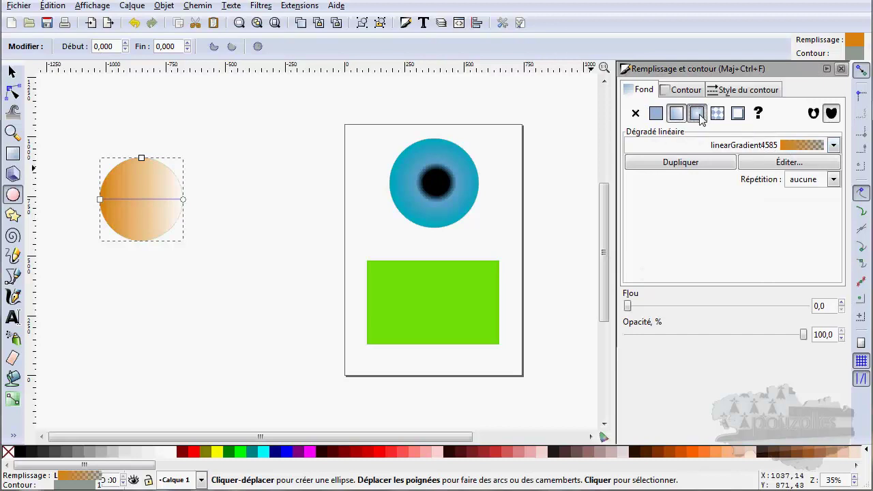
pyautogui.click(696, 113)
pyautogui.click(791, 146)
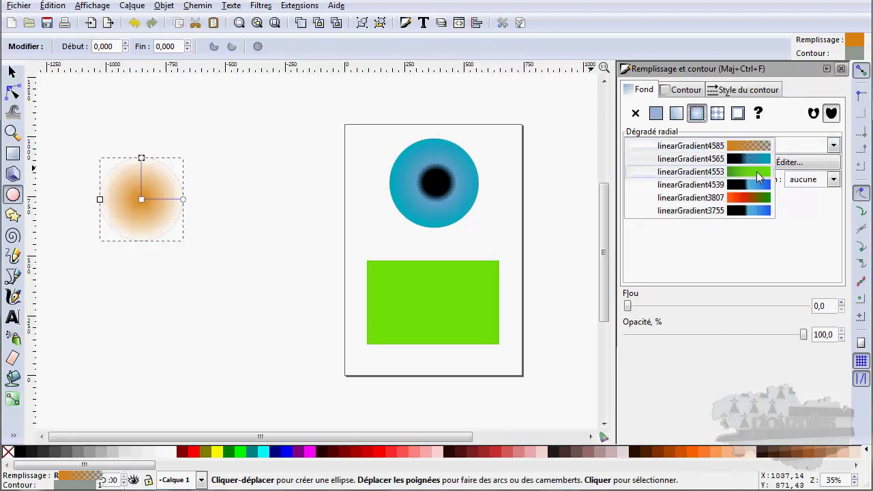
pyautogui.click(752, 209)
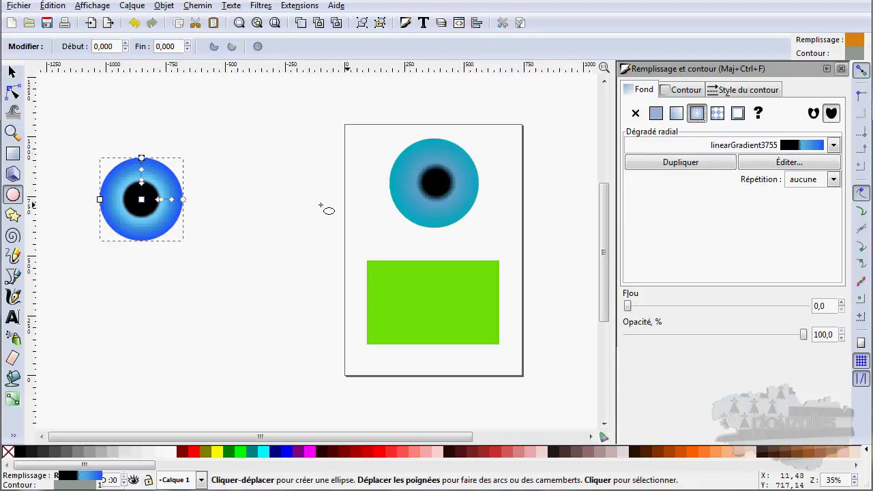
pyautogui.click(63, 208)
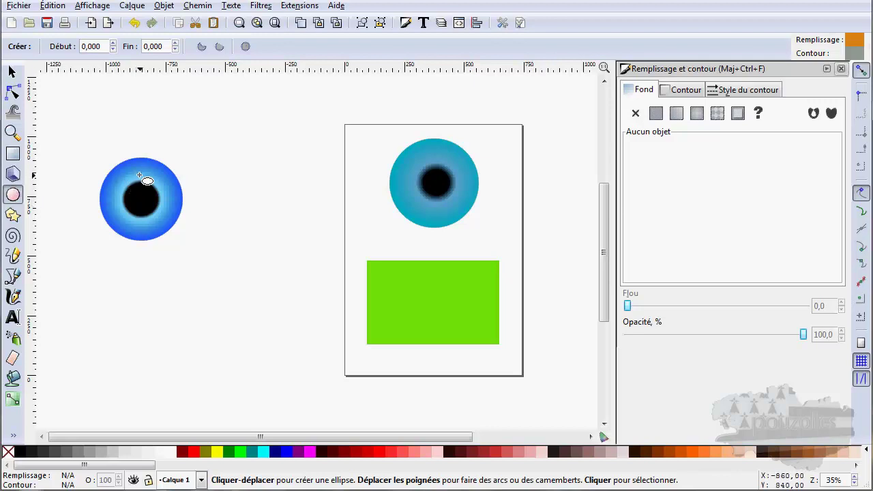
# Draw a small circle over the upper-right edge of the eye's black pupil, with white fill and no stroke.
pyautogui.moveTo(139, 175); pyautogui.dragTo(158, 191)
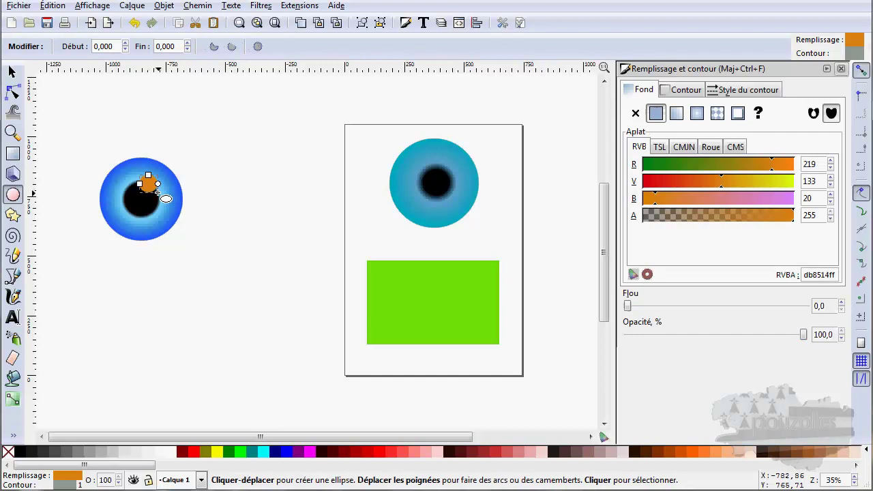
pyautogui.keyDown('shift'); pyautogui.click(9, 454); pyautogui.keyUp('shift')
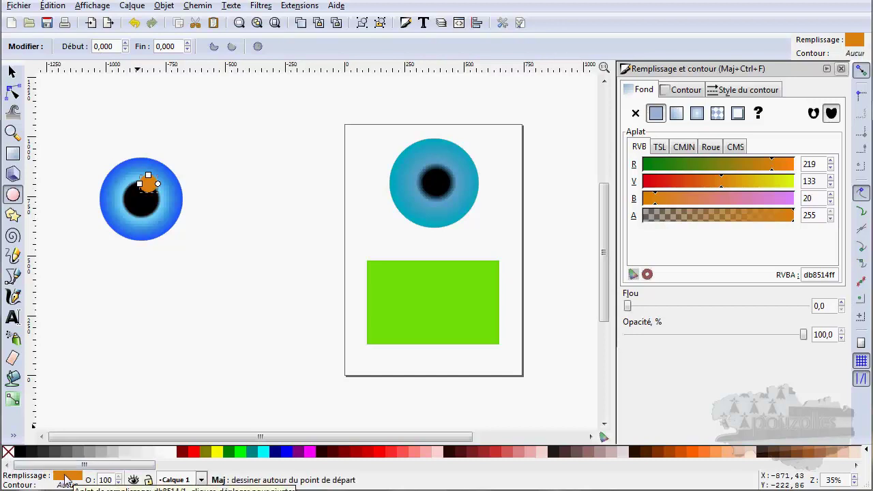
pyautogui.click(171, 457)
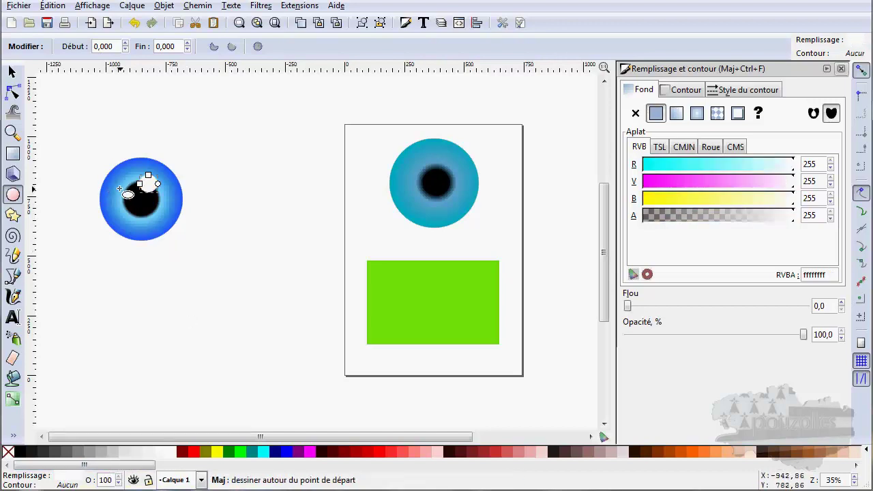
# Blur the small white highlight circle by 20 and lower its opacity to 86%.
pyautogui.scroll(2, 119, 189)
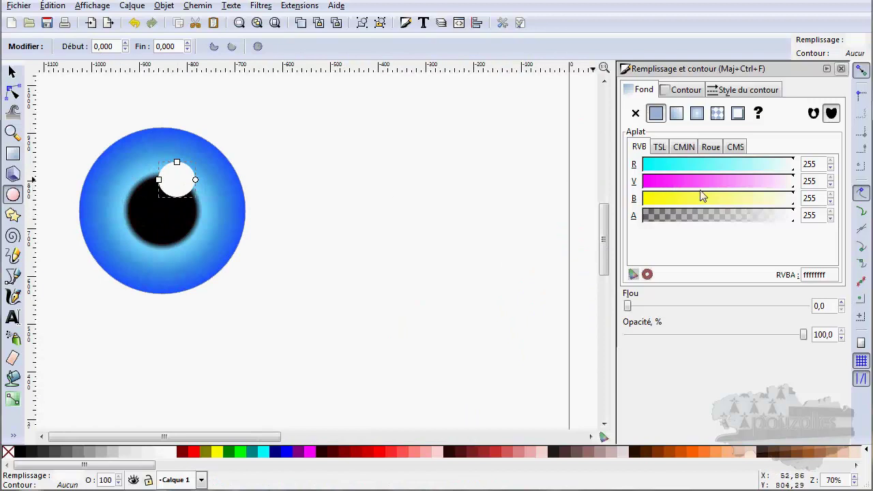
pyautogui.moveTo(793, 220)
pyautogui.mouseDown()
pyautogui.moveTo(763, 220)
pyautogui.moveTo(795, 220)
pyautogui.mouseUp()
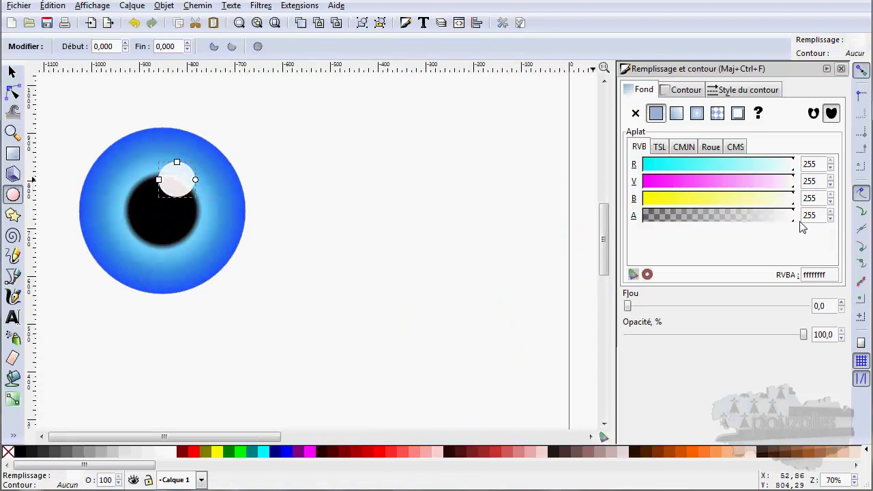
pyautogui.moveTo(631, 308); pyautogui.dragTo(662, 307)
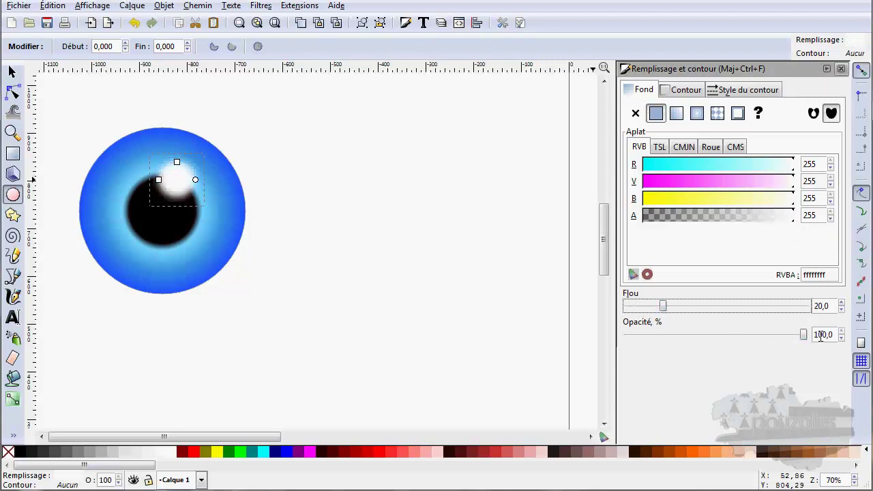
pyautogui.click(841, 338)
pyautogui.click(841, 338)
pyautogui.click(841, 338)
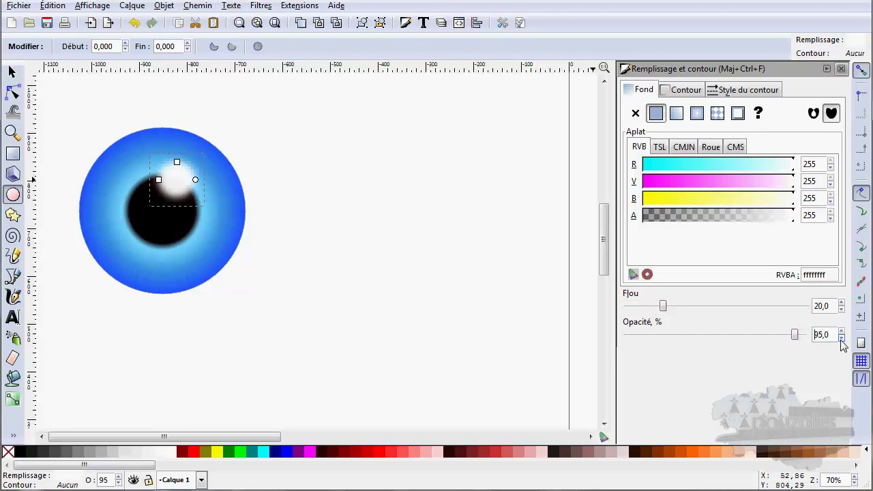
pyautogui.click(842, 338)
pyautogui.click(841, 338)
pyautogui.click(841, 338)
pyautogui.click(842, 338)
pyautogui.click(841, 339)
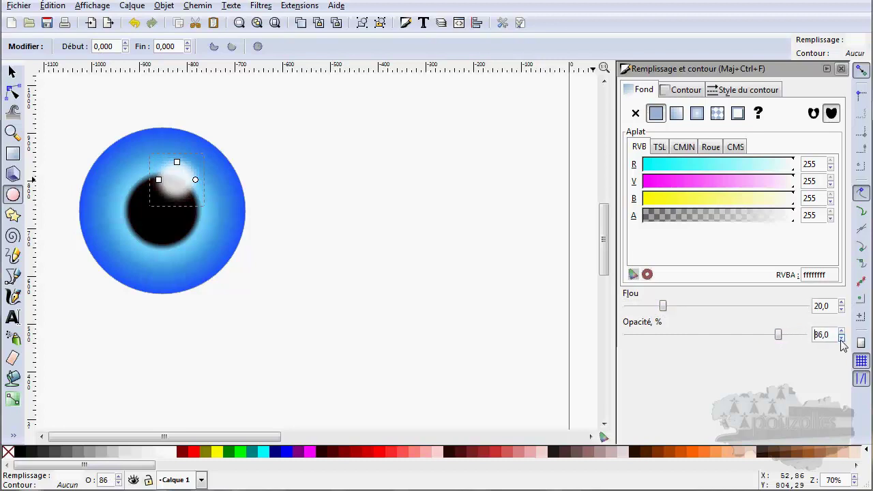
pyautogui.click(403, 241)
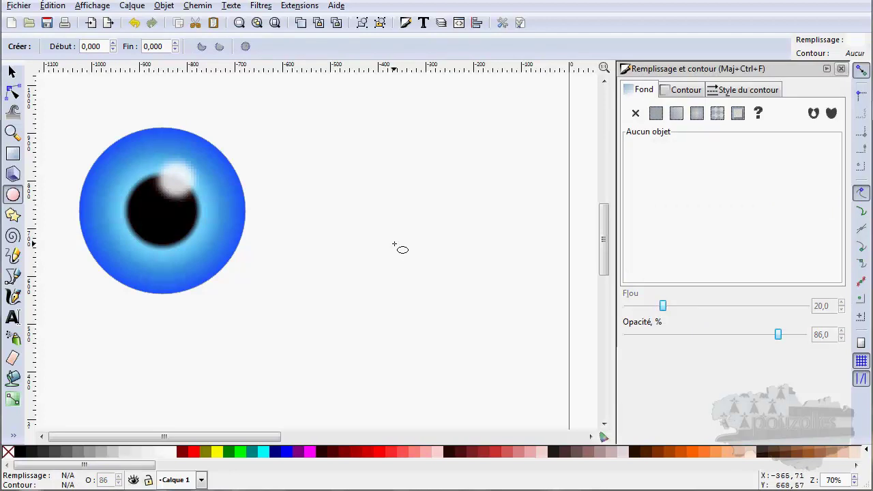
# Examine the list of colour stops in the blue eye's radial gradient, linearGradient3755, without changing any stop.
pyautogui.scroll(-2, 401, 250)
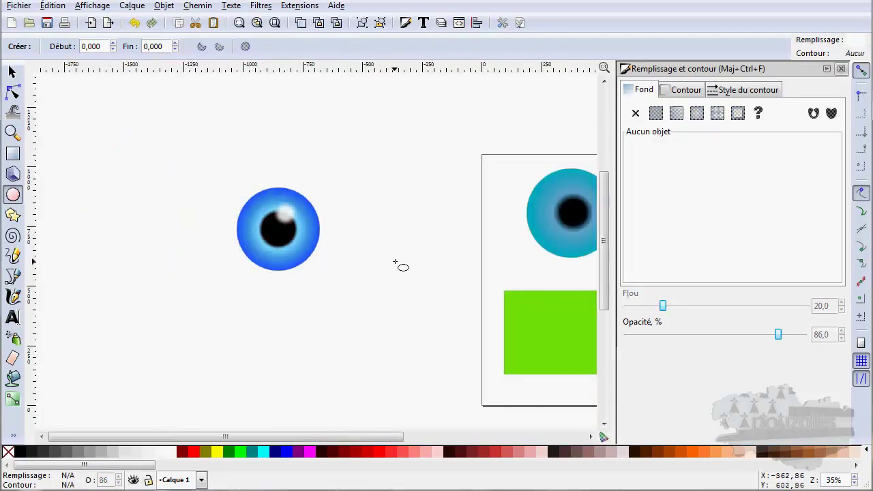
pyautogui.moveTo(394, 252)
pyautogui.mouseDown()
pyautogui.moveTo(411, 238)
pyautogui.moveTo(352, 270)
pyautogui.mouseUp()
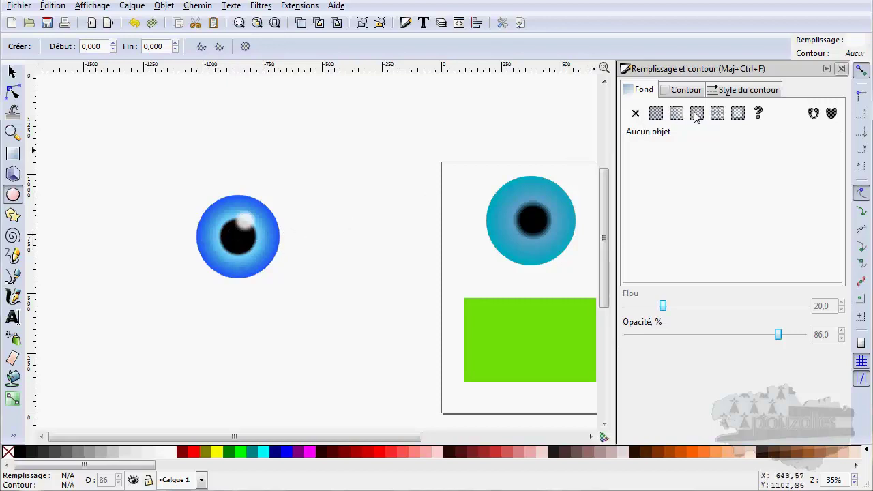
pyautogui.click(13, 72)
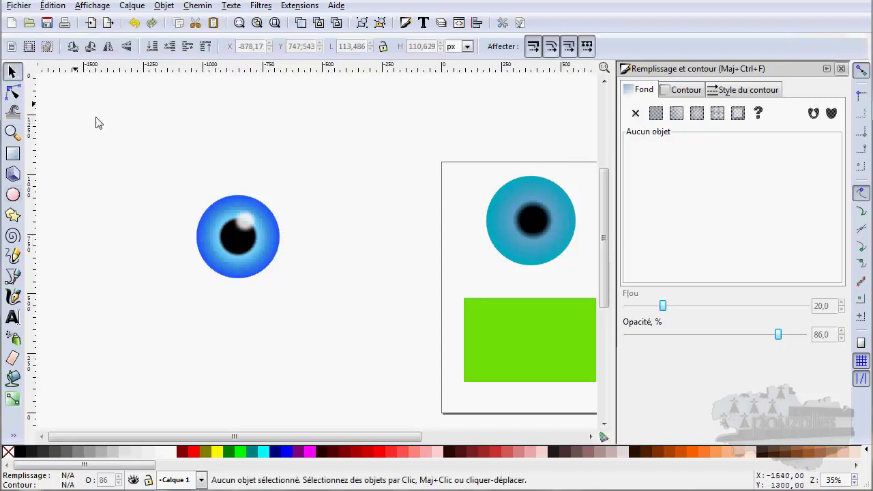
pyautogui.click(229, 210)
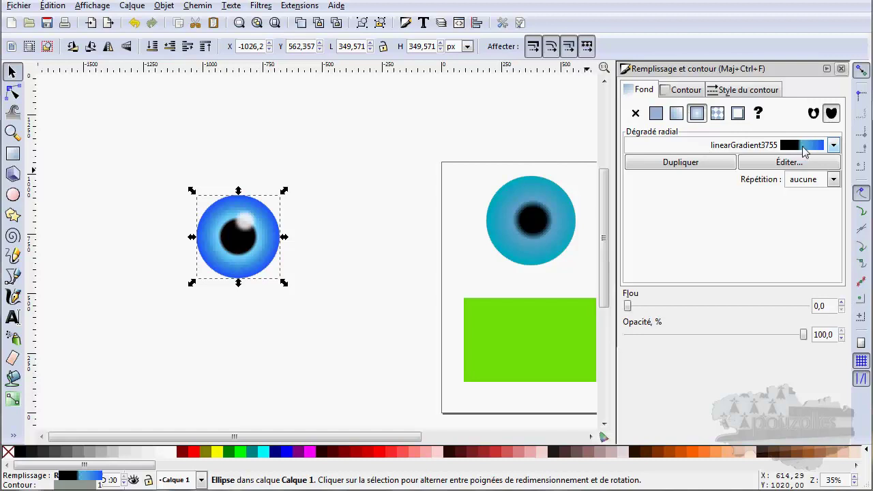
pyautogui.click(788, 164)
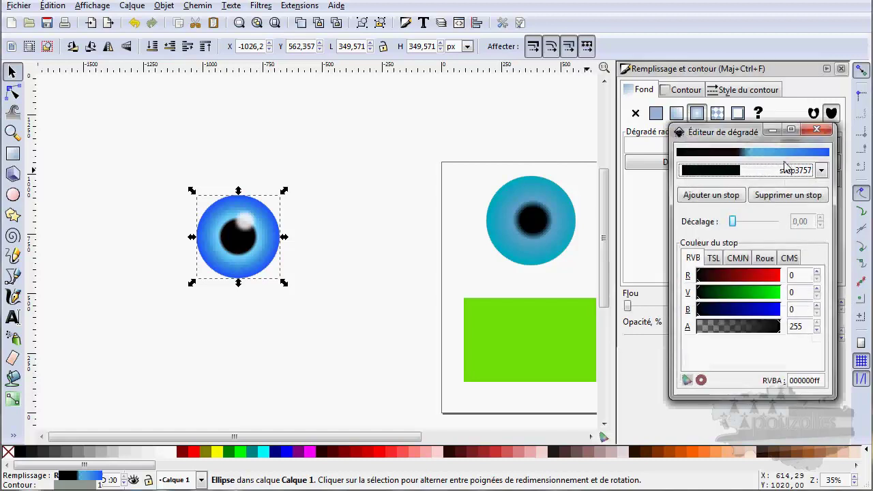
pyautogui.moveTo(754, 136); pyautogui.dragTo(700, 152)
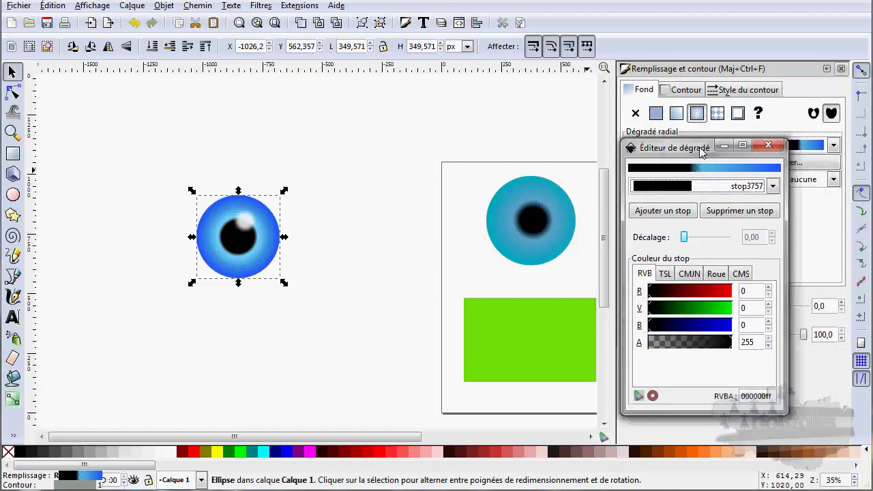
pyautogui.click(651, 189)
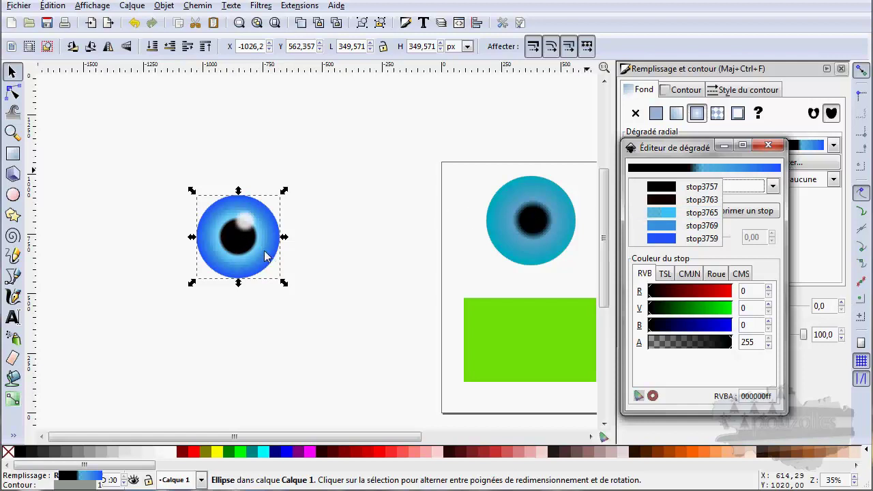
pyautogui.click(769, 147)
pyautogui.click(770, 146)
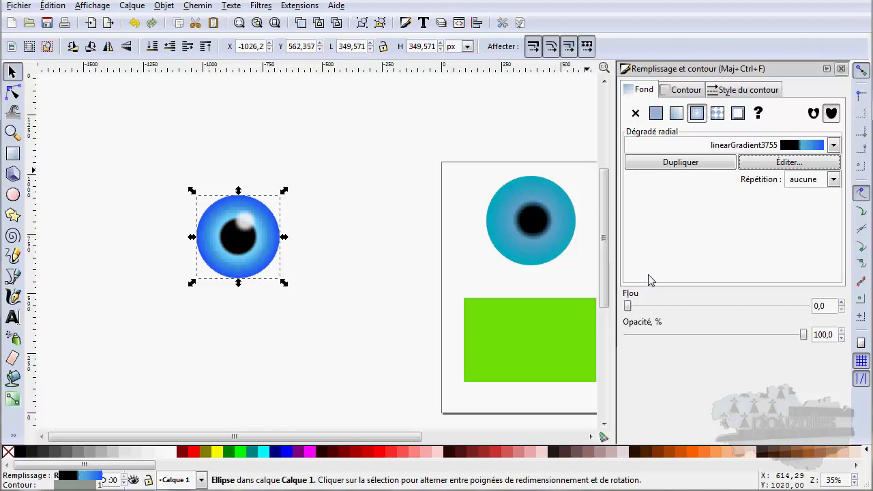
pyautogui.click(382, 162)
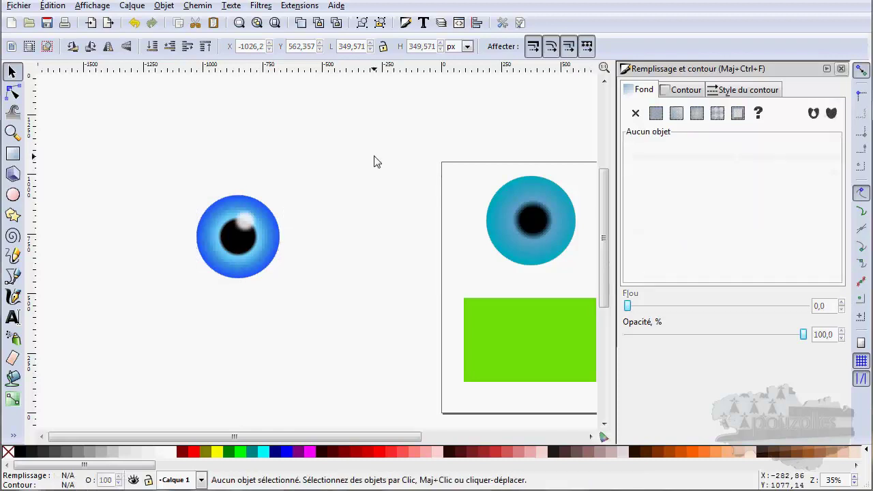
# Draw a rectangle about 674 by 389 px above the blue eye and fill it with the Rayures 1:1 pattern.
pyautogui.click(13, 153)
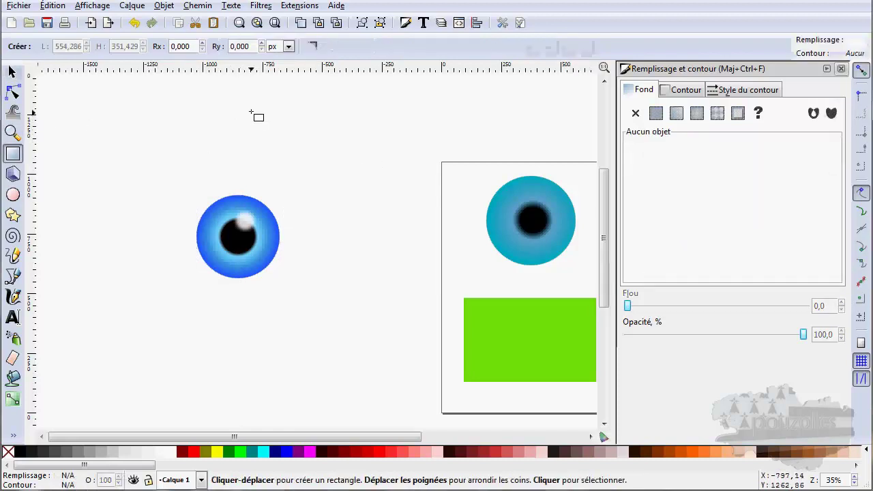
pyautogui.moveTo(257, 116); pyautogui.dragTo(412, 204)
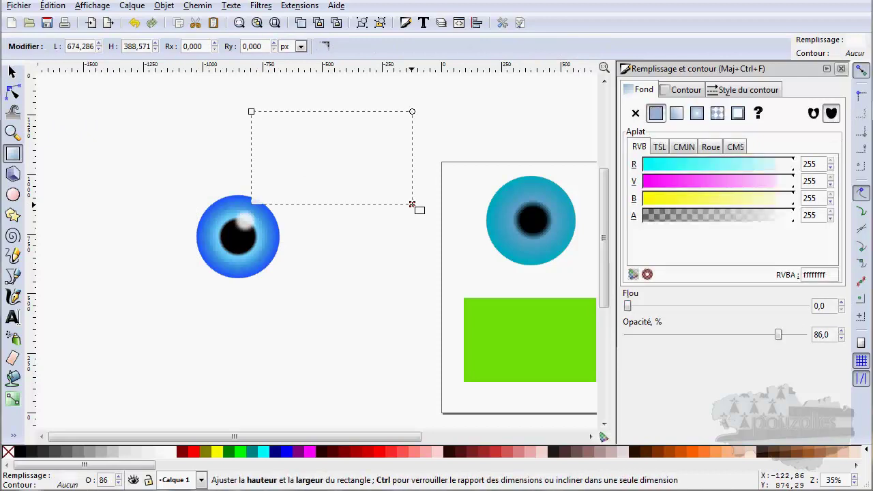
pyautogui.click(716, 113)
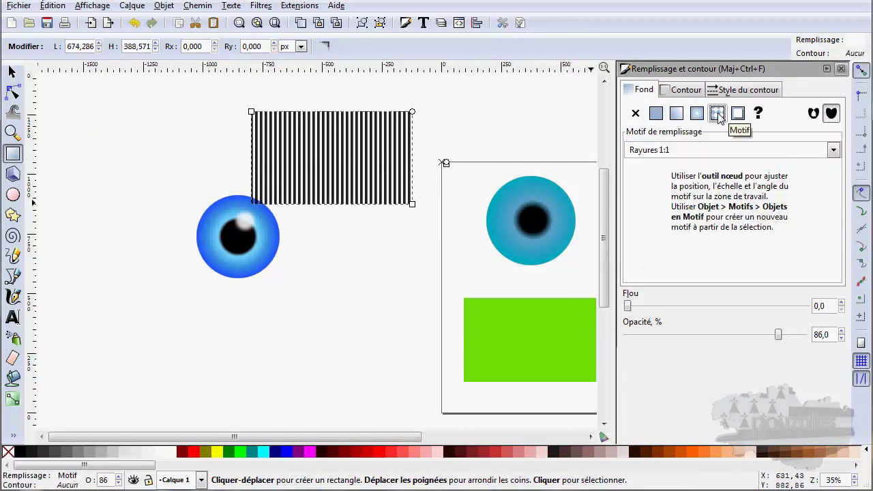
pyautogui.click(833, 152)
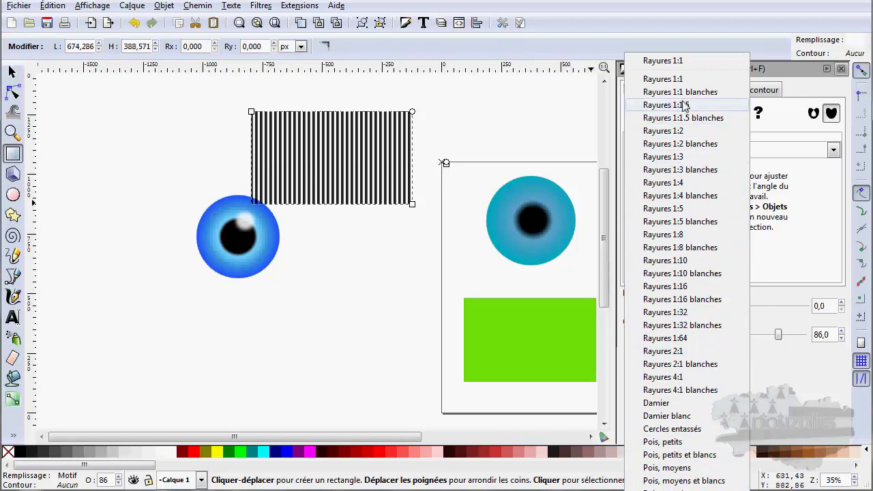
pyautogui.click(844, 74)
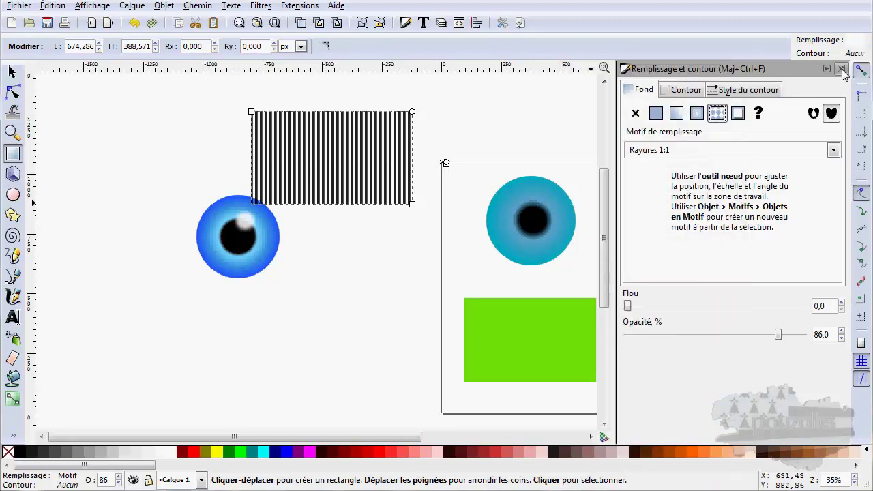
# Close the fill and stroke settings and move the striped rectangle up and to the right, clear of the blue eye.
pyautogui.click(842, 70)
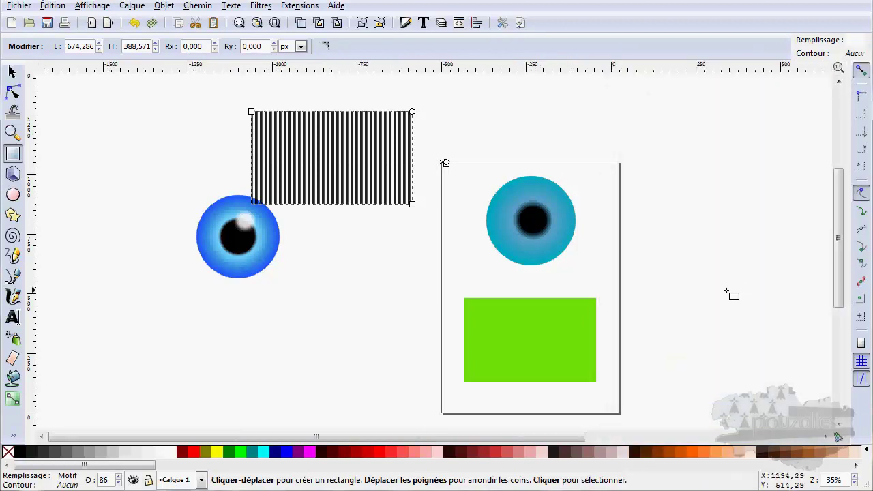
pyautogui.click(12, 71)
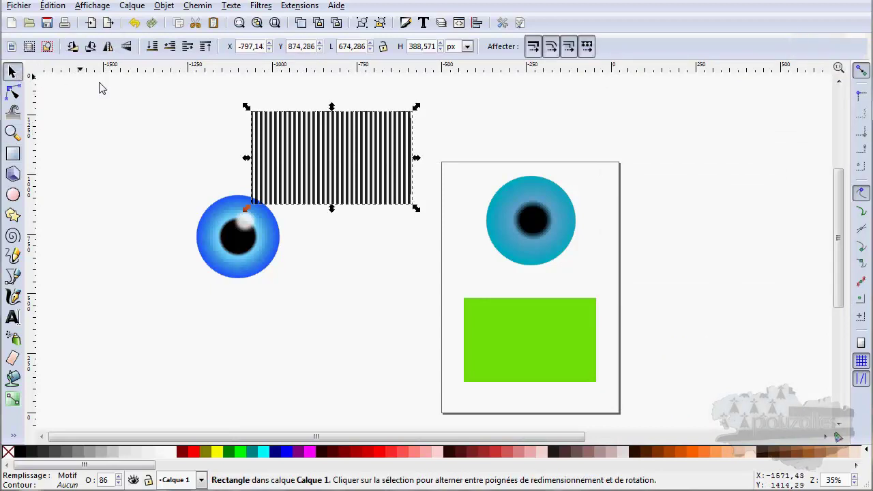
pyautogui.moveTo(343, 166); pyautogui.dragTo(364, 146)
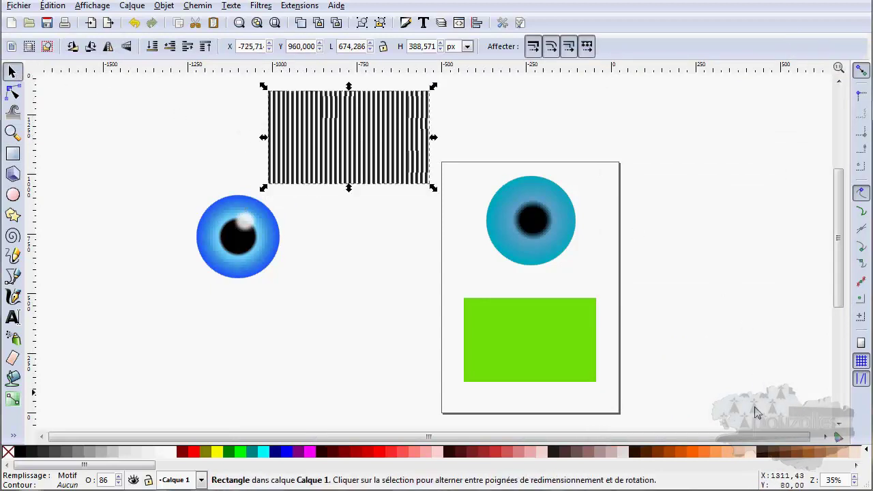